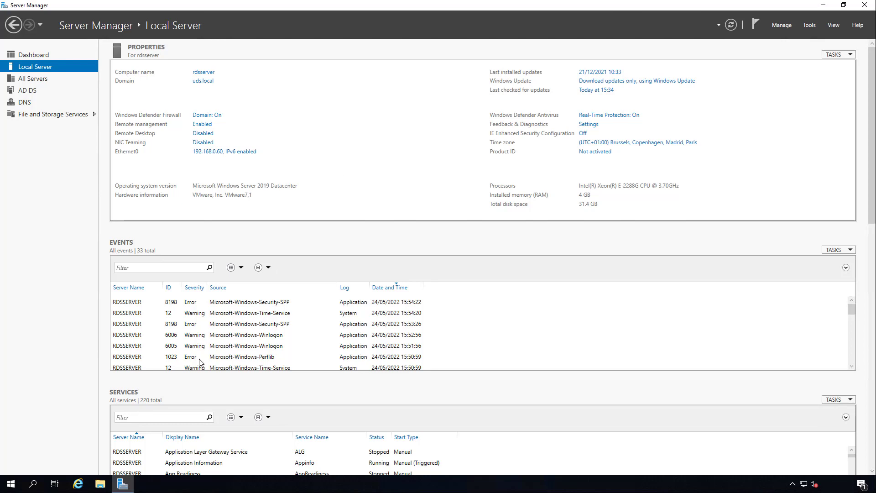
Open the UDS portal at 192.168.0.10 in Internet Explorer and log in as udsadmin with the account password.
click(78, 484)
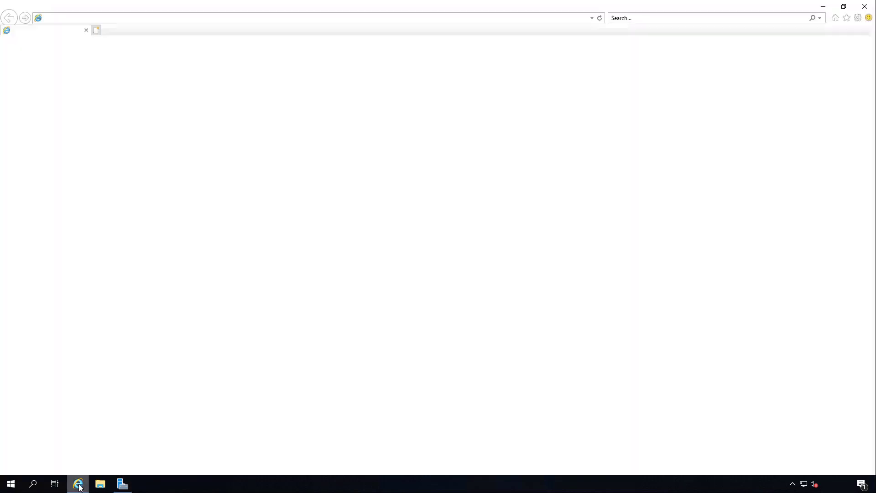
click(126, 19)
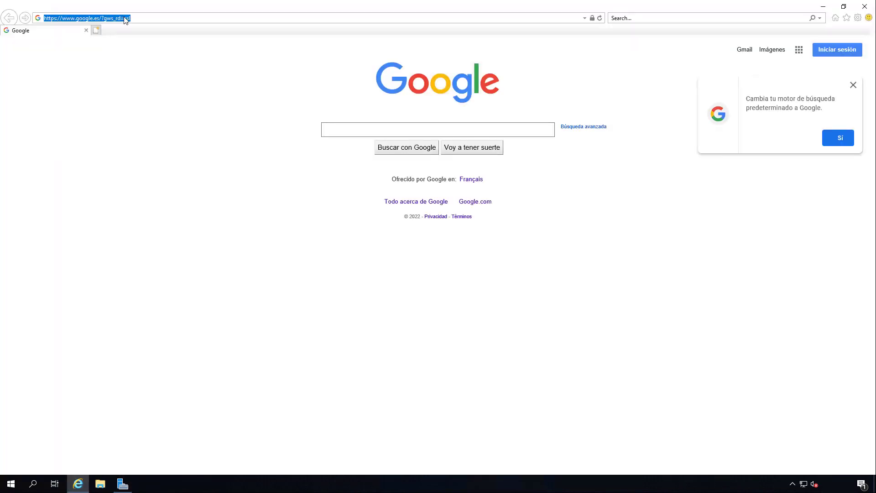
text(19)
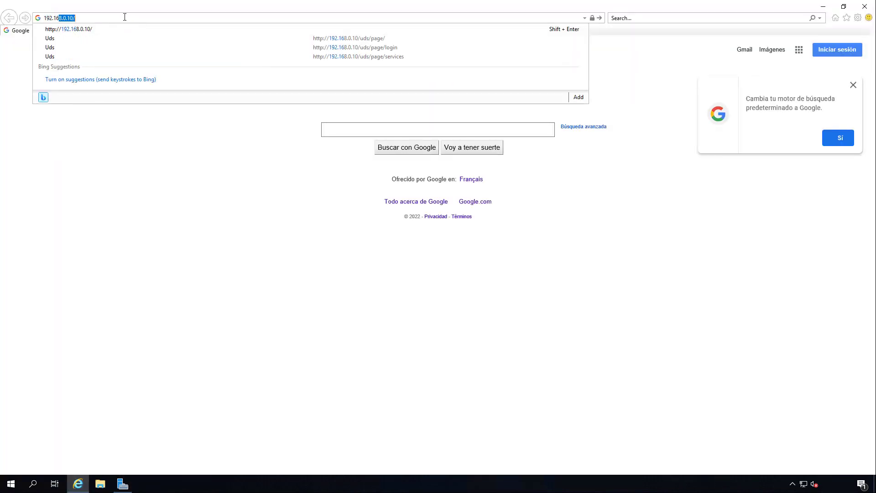
text(2.168.0.10)
key(Return)
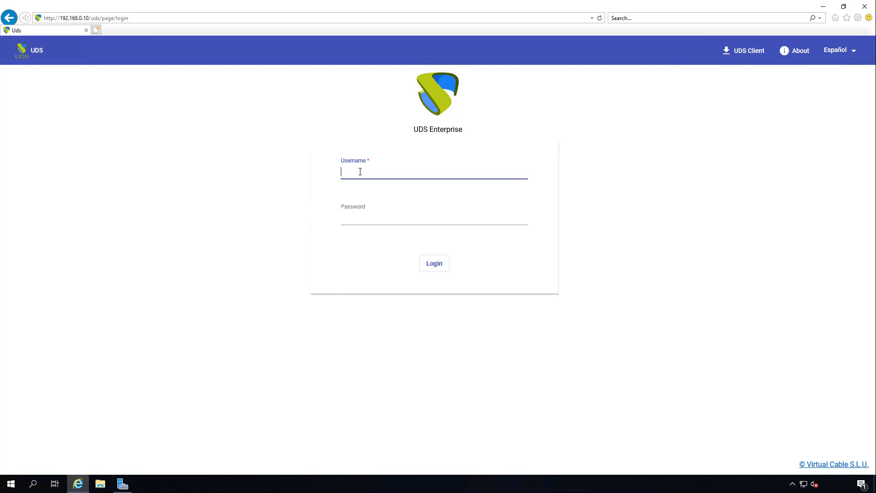
click(356, 216)
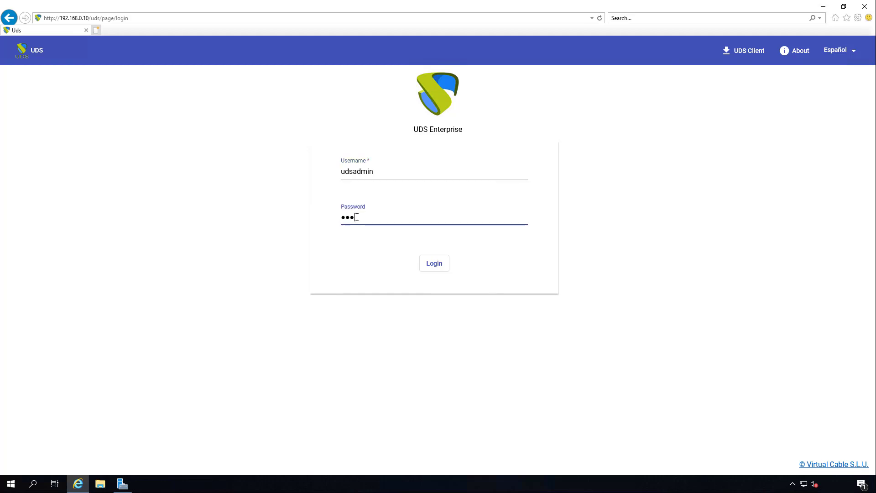
key(Return)
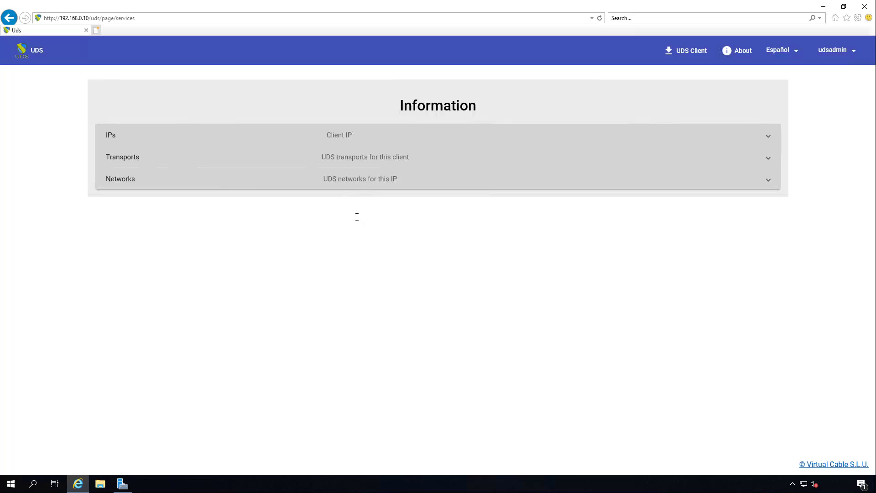
Download and save the Windows Server remote applications actor, RDSActorSetup-3.5.0.exe, from the UDS downloads page.
click(846, 50)
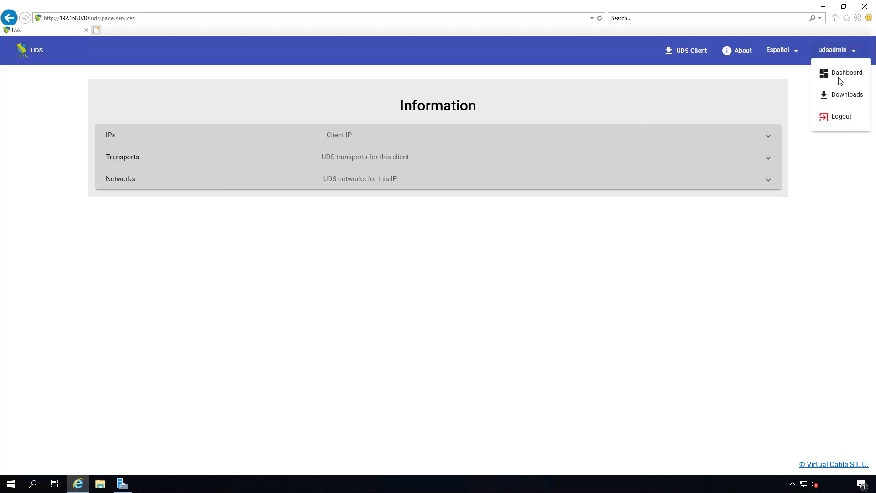
click(843, 96)
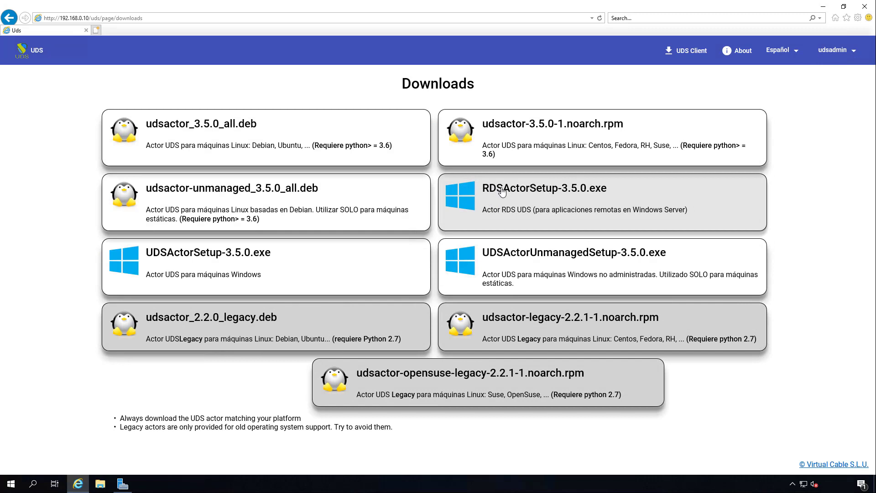
click(531, 228)
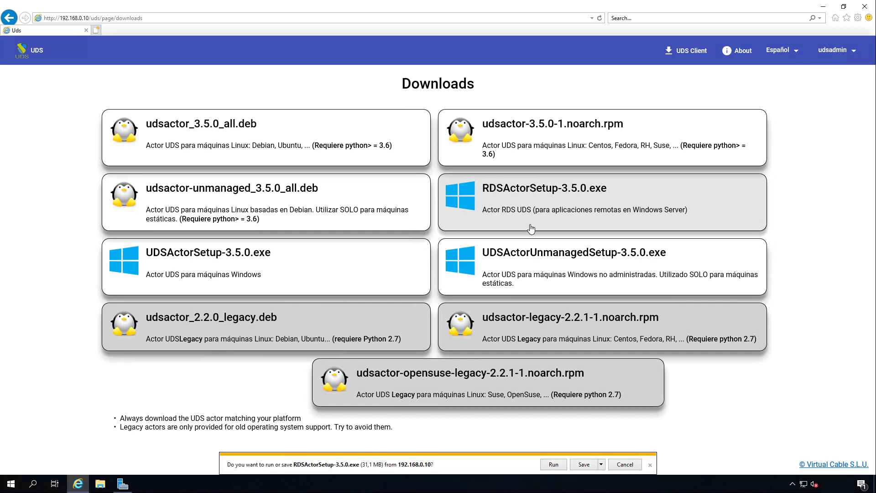
click(586, 464)
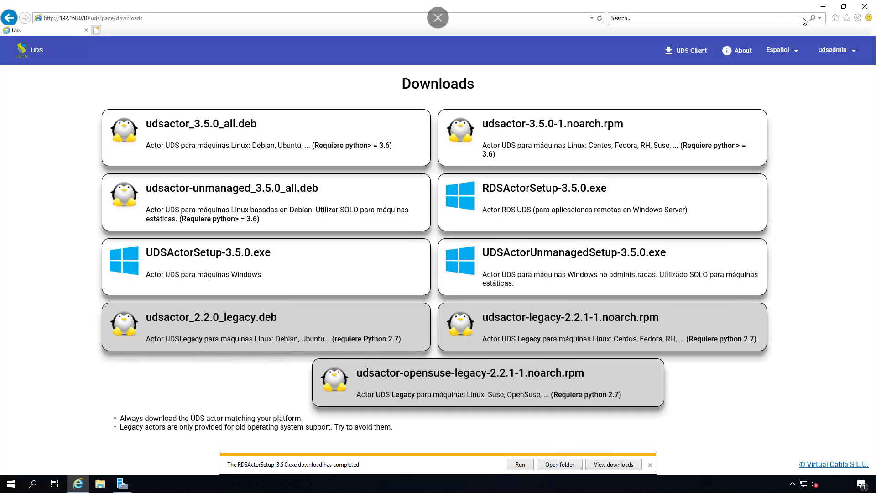
Minimize the open windows and launch RDSActorSetup-3.5.0 from the Downloads folder in File Explorer.
click(824, 6)
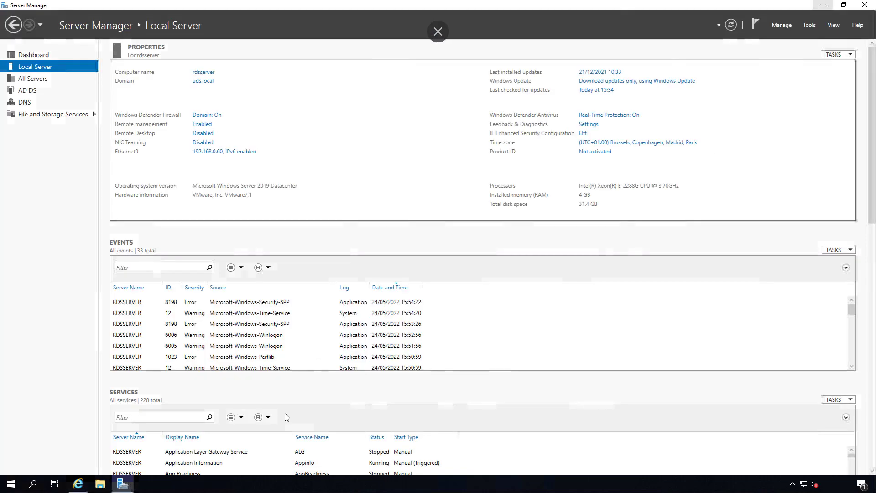
click(823, 5)
click(99, 490)
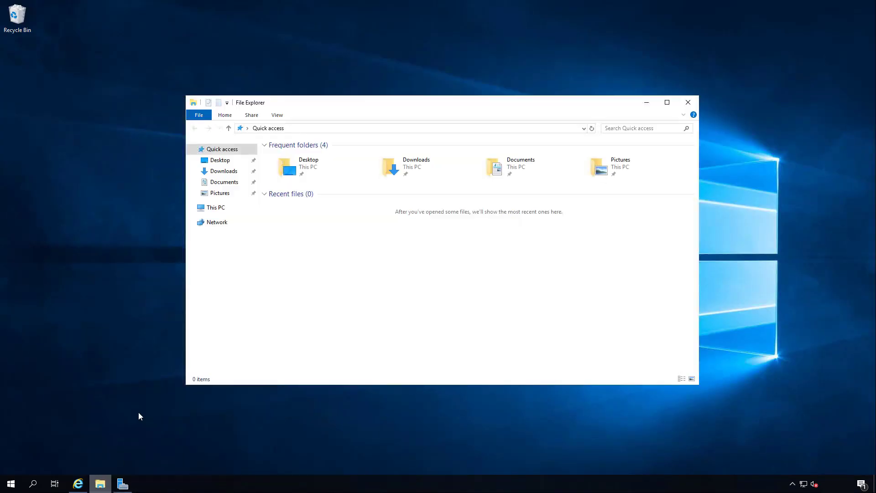
click(226, 172)
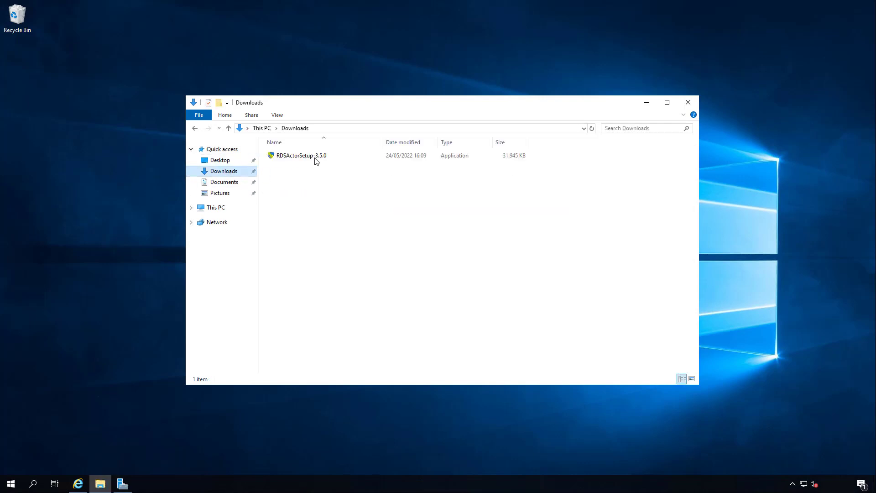
click(315, 157)
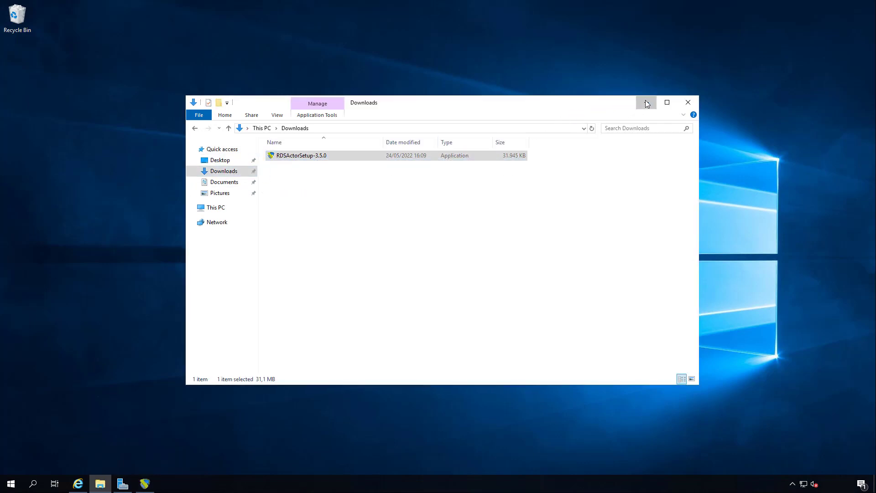
click(646, 103)
Choose English as the installer language and confirm it.
click(427, 247)
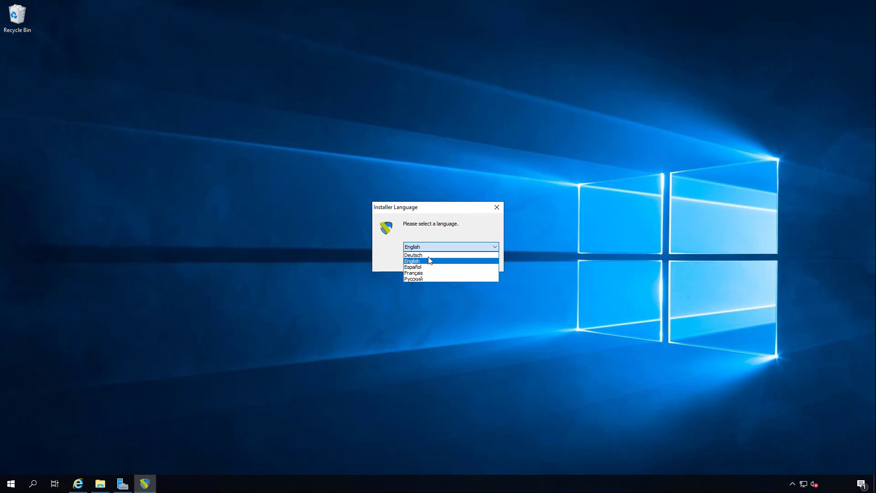
click(429, 261)
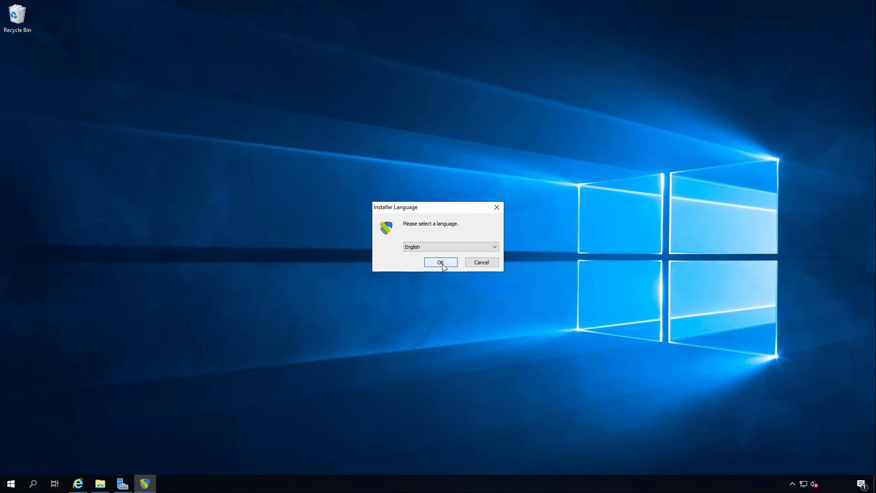
click(440, 262)
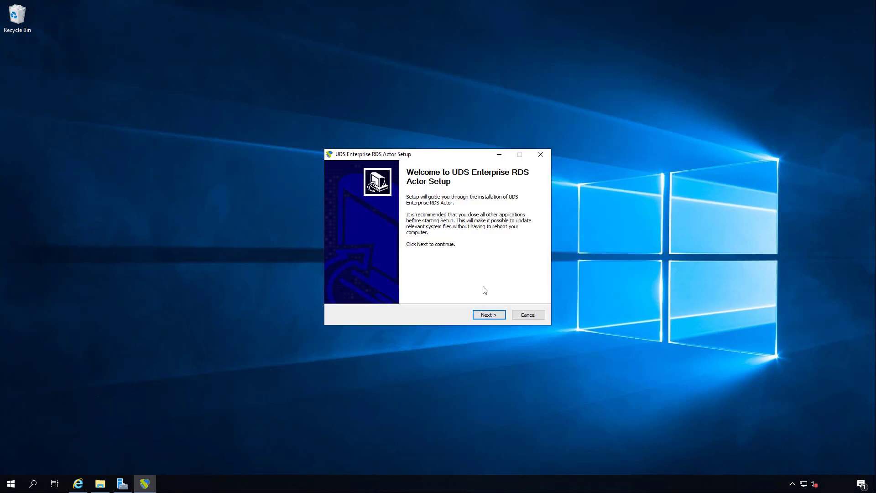
Accept the license, install UDS Enterprise RDS Actor in C:\Program Files\RDSActor, and finish setup with the option to run the actor enabled.
click(488, 315)
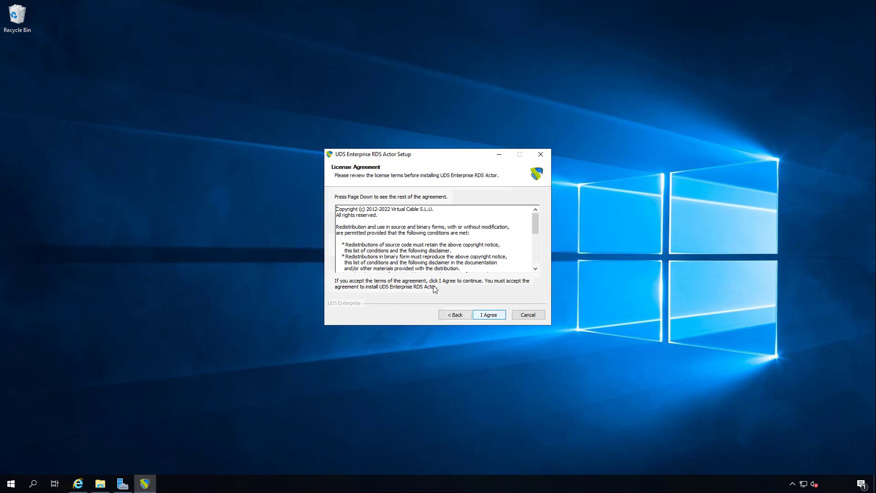
click(488, 315)
click(421, 263)
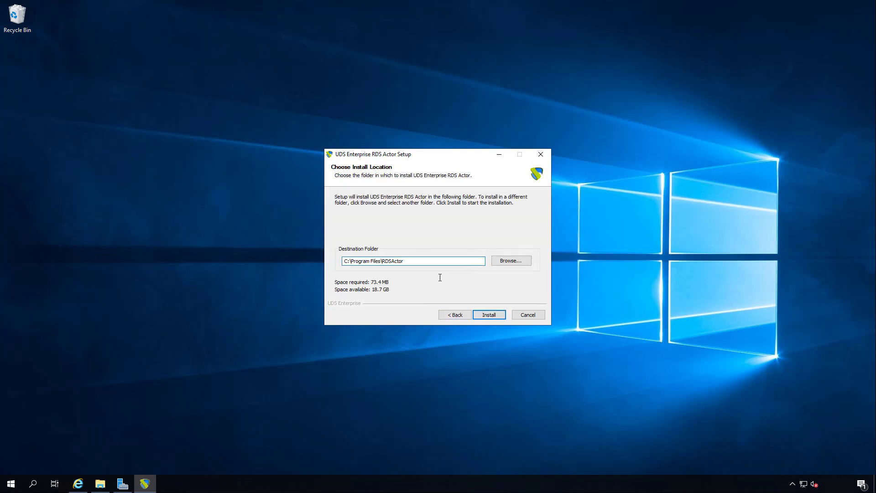
click(494, 314)
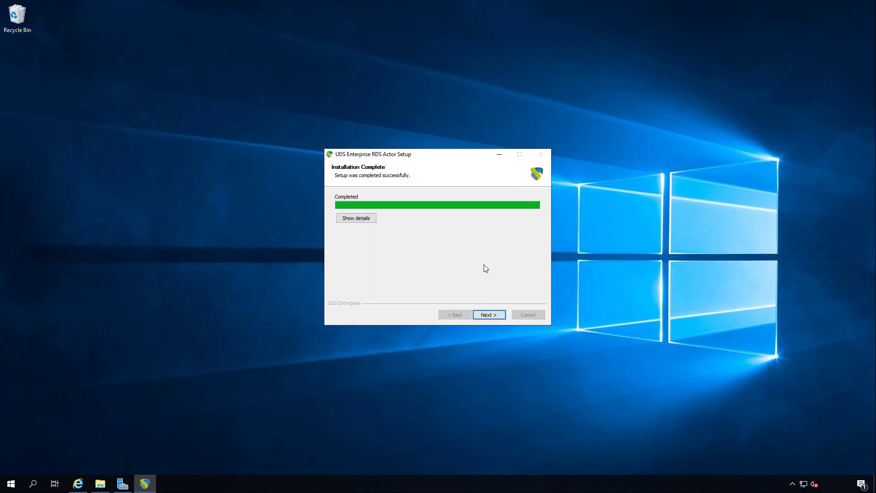
click(489, 315)
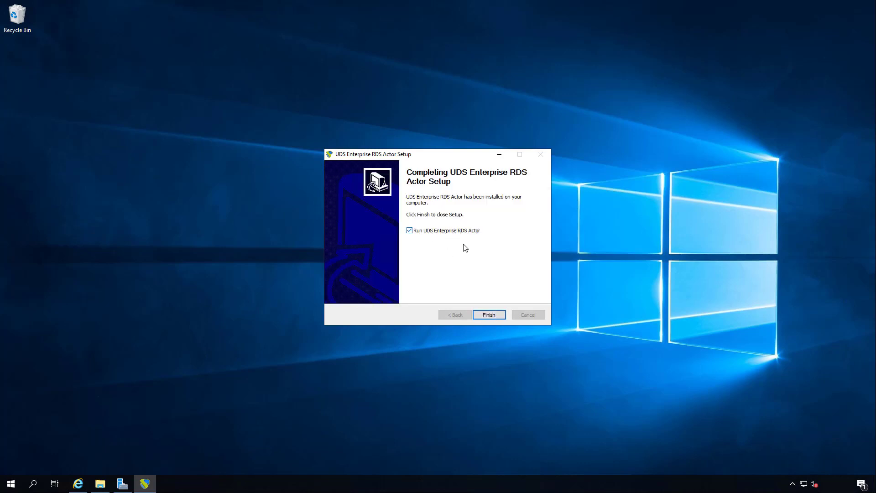
click(495, 315)
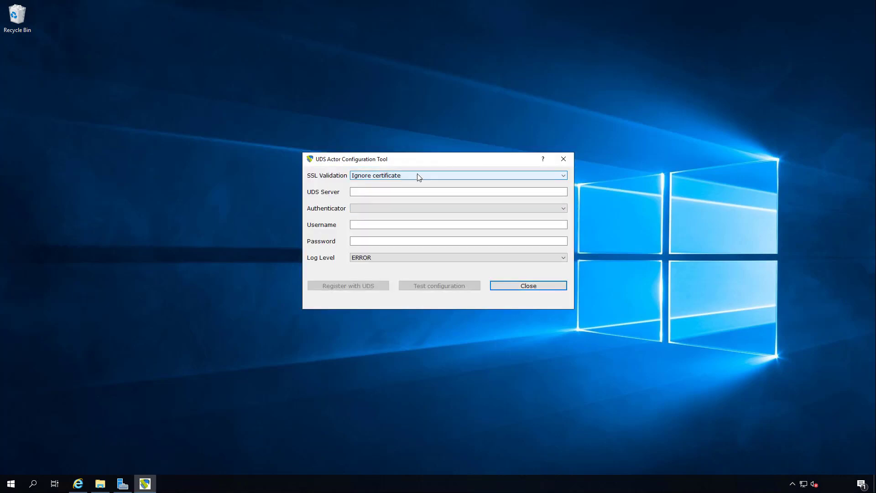
Set the UDS server to 192.168.0.10, the authenticator to Administration and the username to udsadmin, and enter the account password.
click(387, 191)
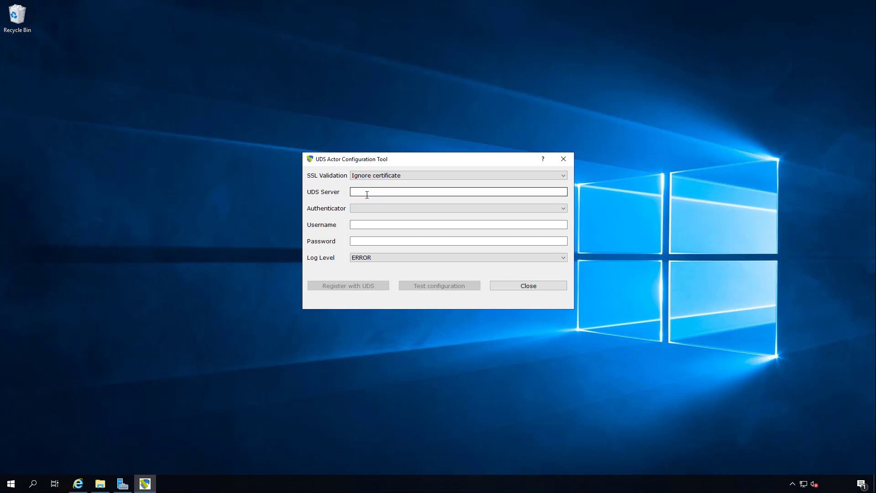
text(192.168.0.10)
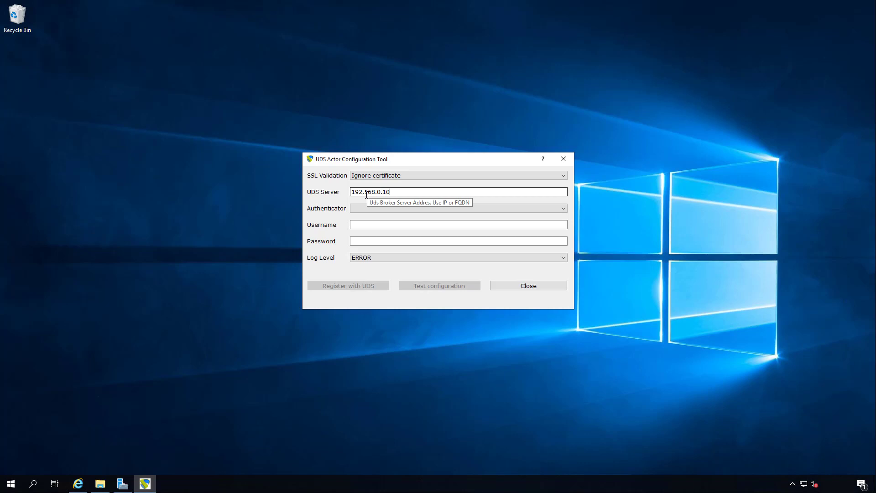
click(370, 209)
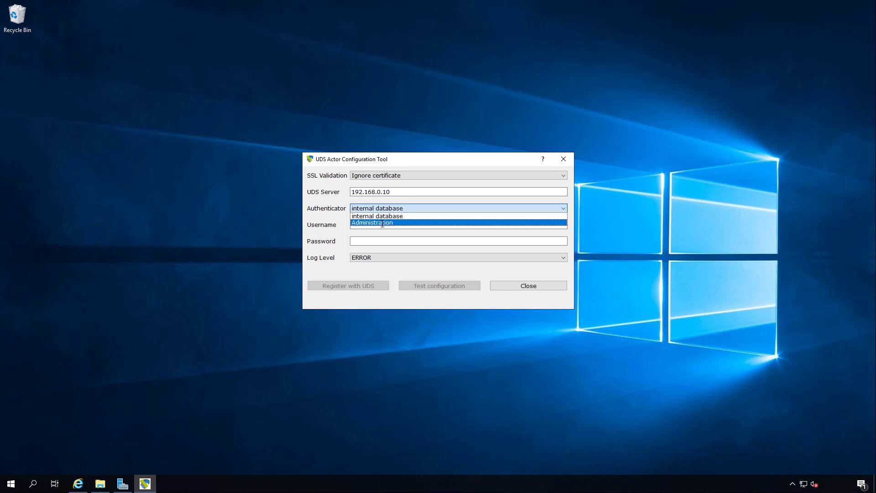
click(382, 223)
click(383, 225)
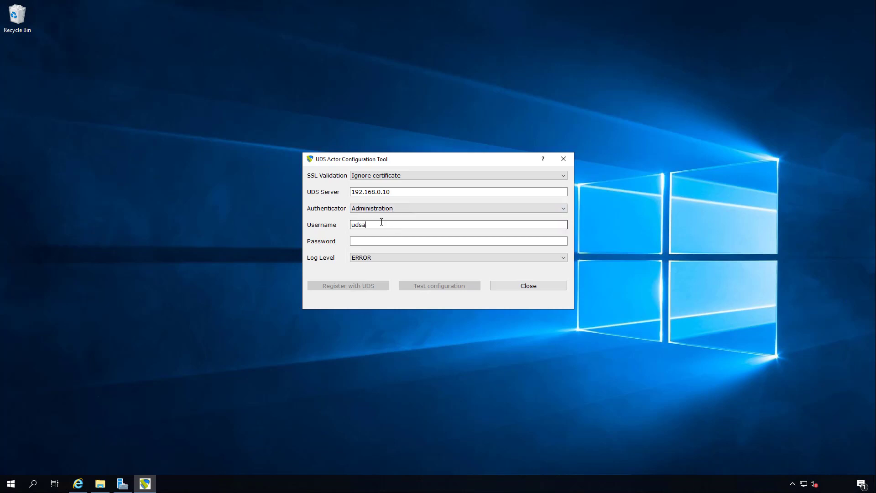
click(363, 241)
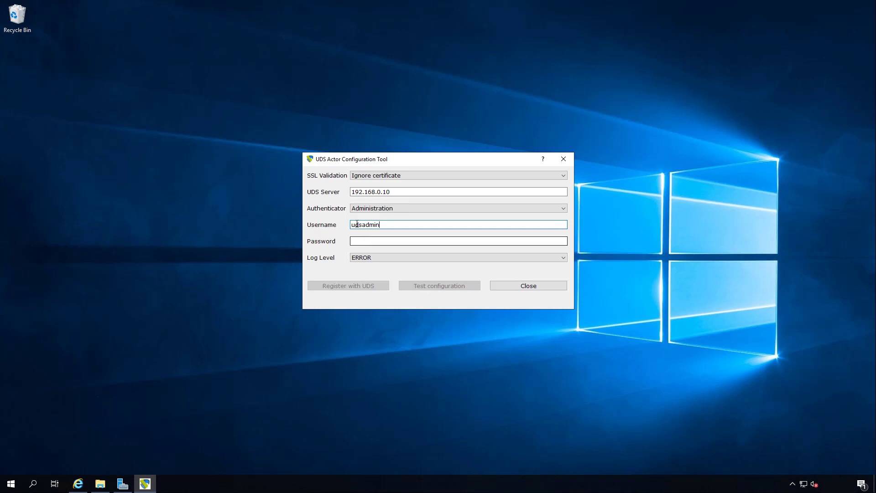
text(u)
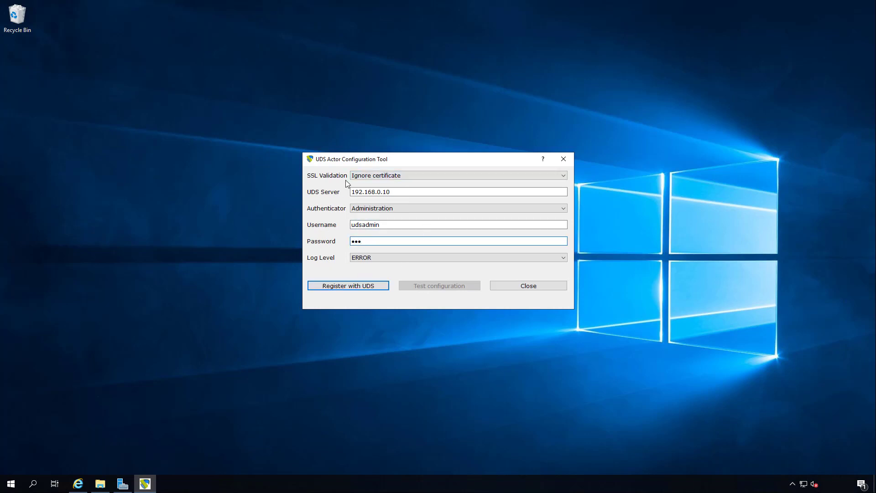
Register the actor with UDS and test its configuration, closing the configuration tool when done.
click(351, 286)
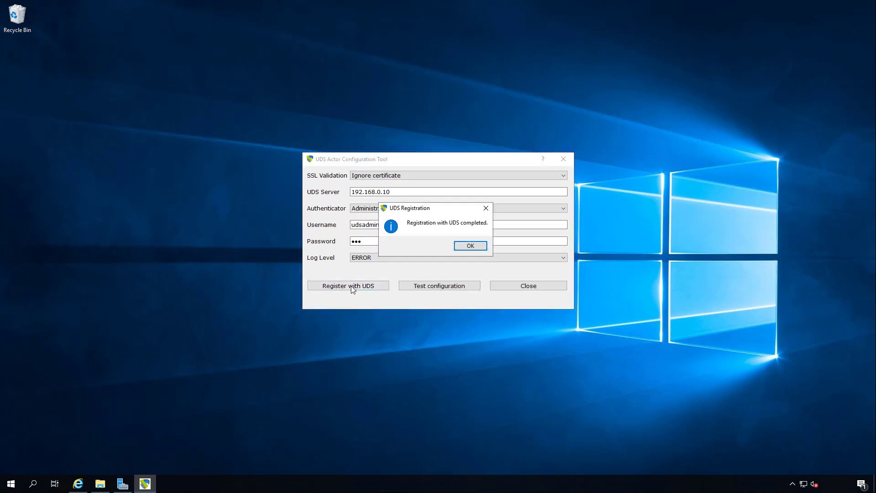
click(472, 247)
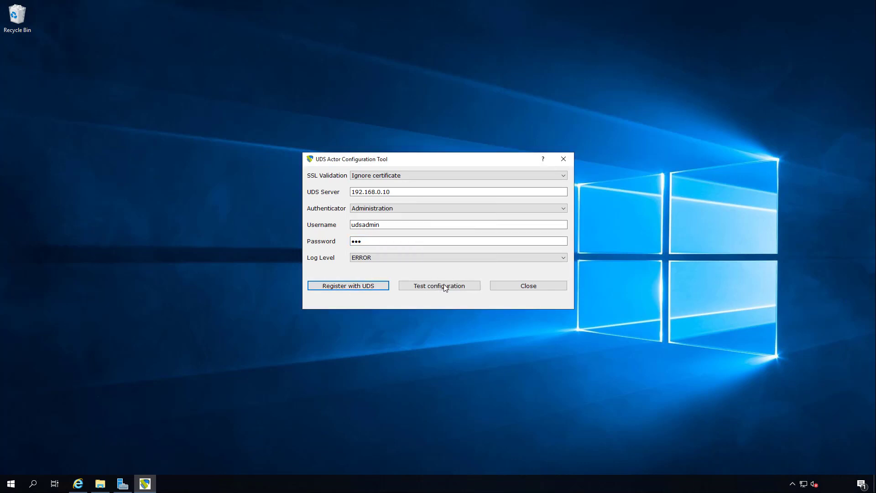
click(446, 285)
click(491, 247)
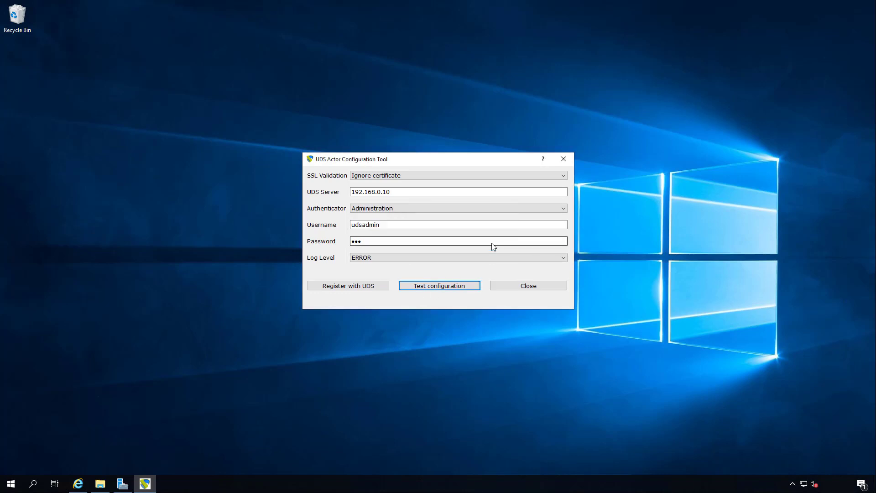
click(530, 286)
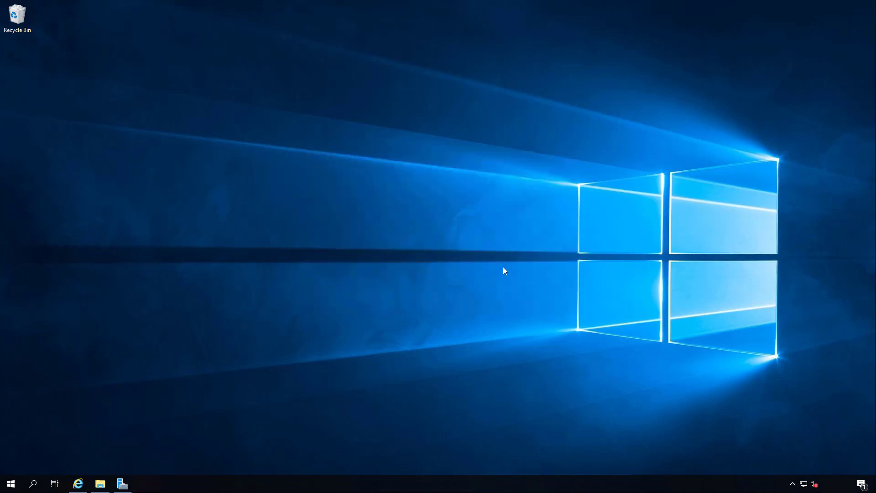
In Server Manager, start adding roles and features and choose Remote Desktop Services installation as the installation type.
click(119, 483)
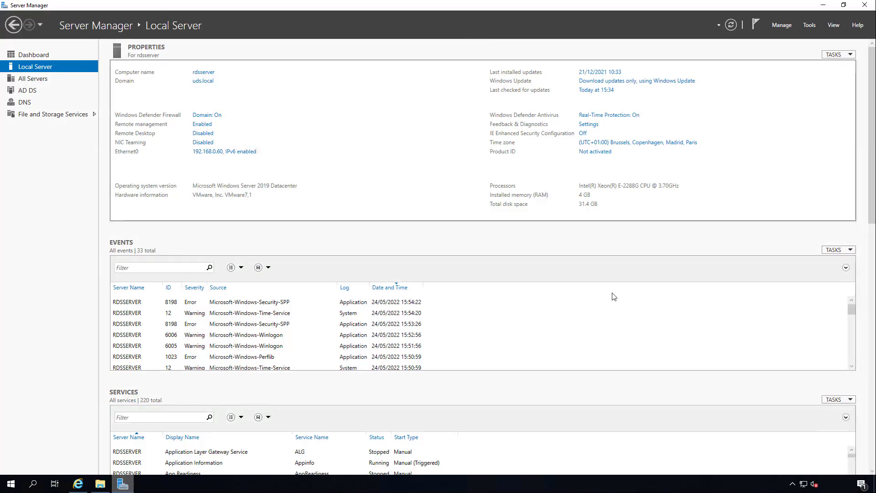
click(781, 26)
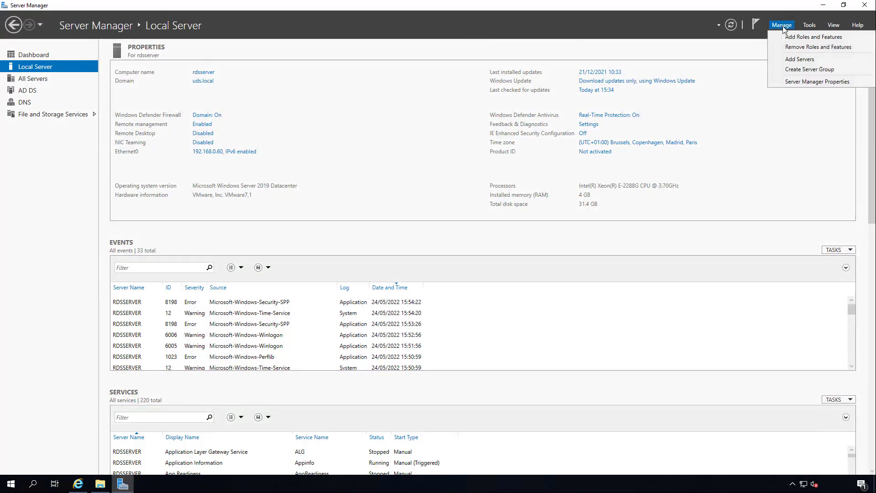
click(806, 39)
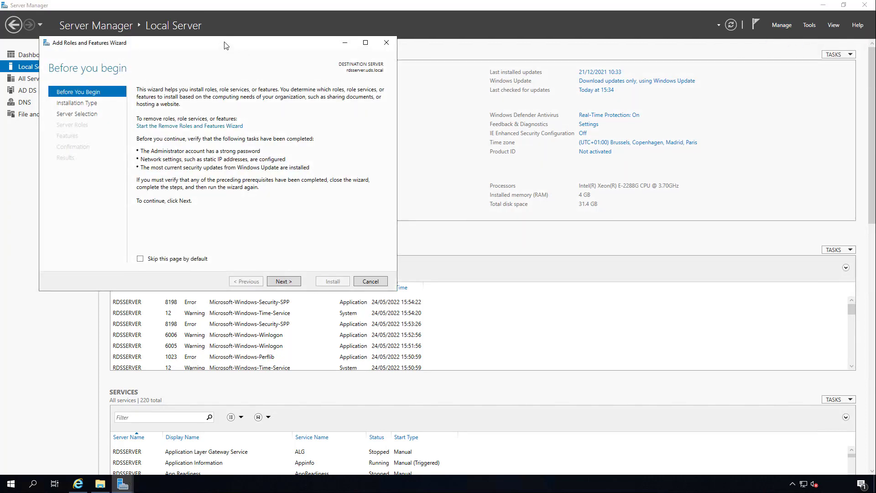
click(826, 5)
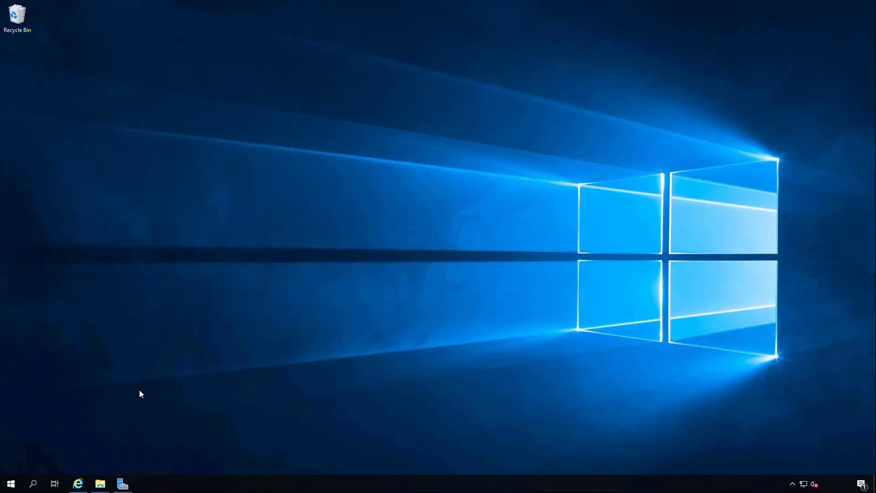
click(122, 484)
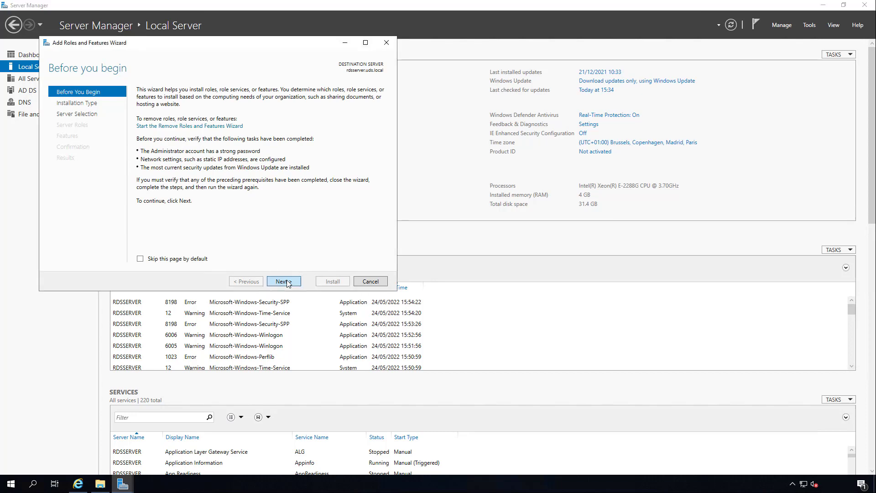
click(283, 281)
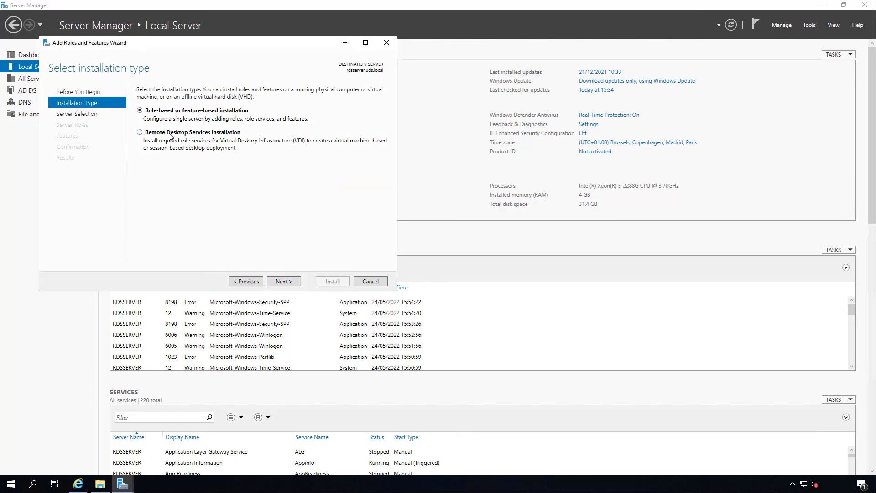
click(203, 139)
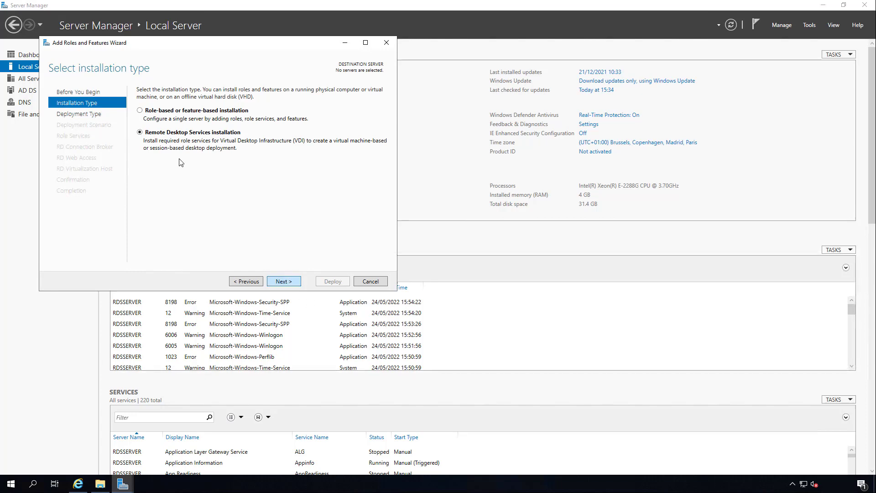
click(282, 282)
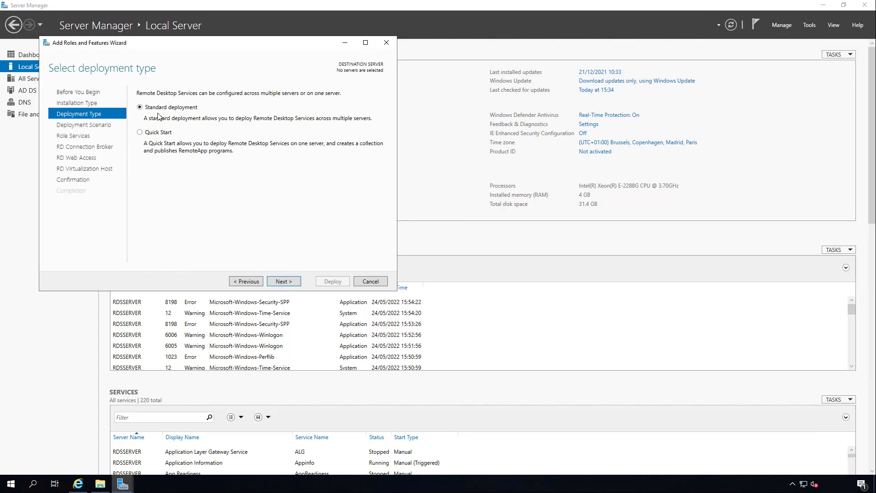
Keep Standard deployment, choose Session-based desktop deployment as the scenario, and accept the listed role services.
click(296, 282)
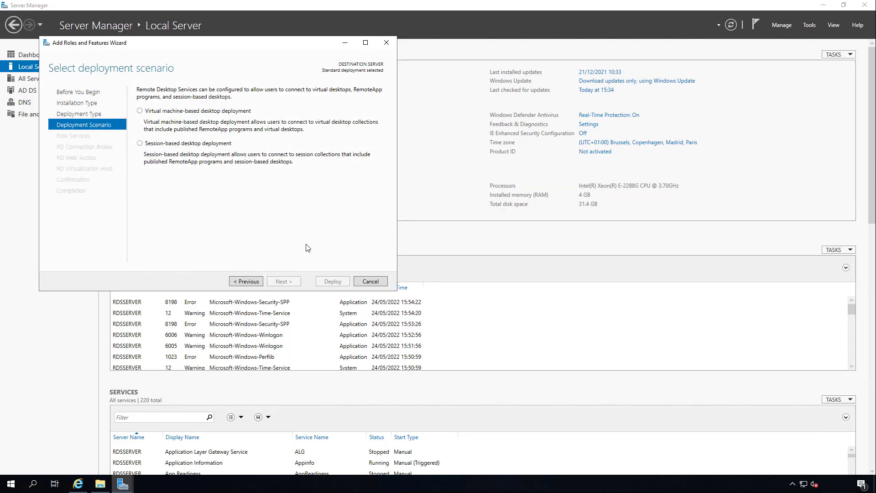
click(194, 144)
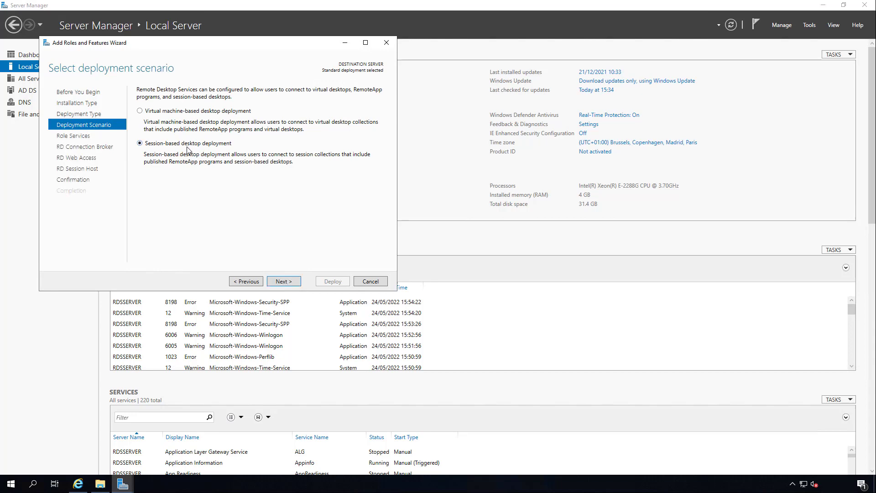
click(284, 281)
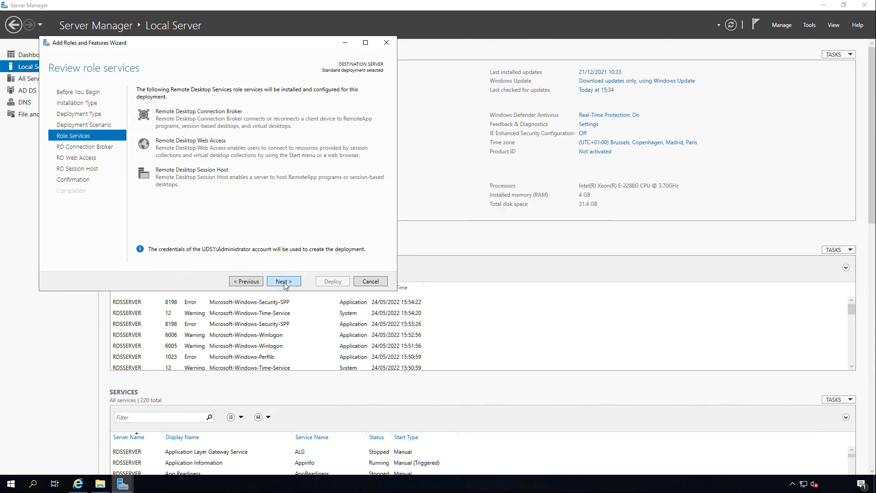
click(283, 281)
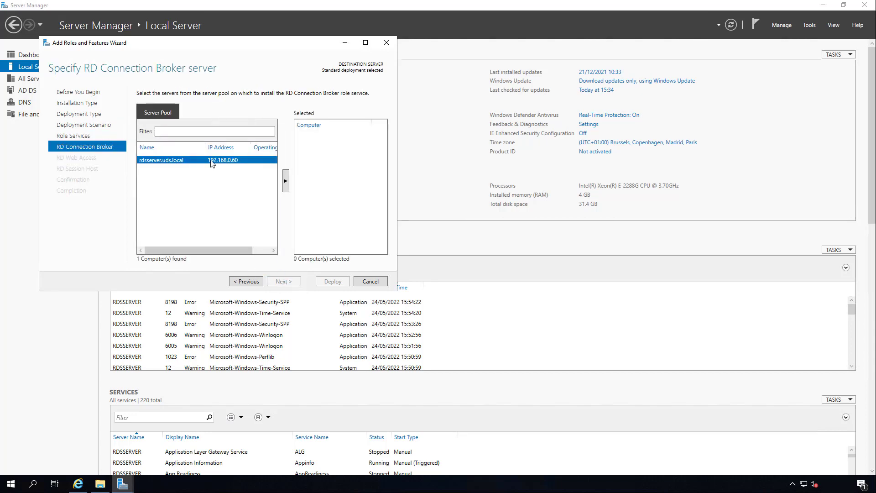
Assign rdsserver.uds.local as the RD Connection Broker, RD Web Access and RD Session Host server.
click(286, 175)
click(307, 148)
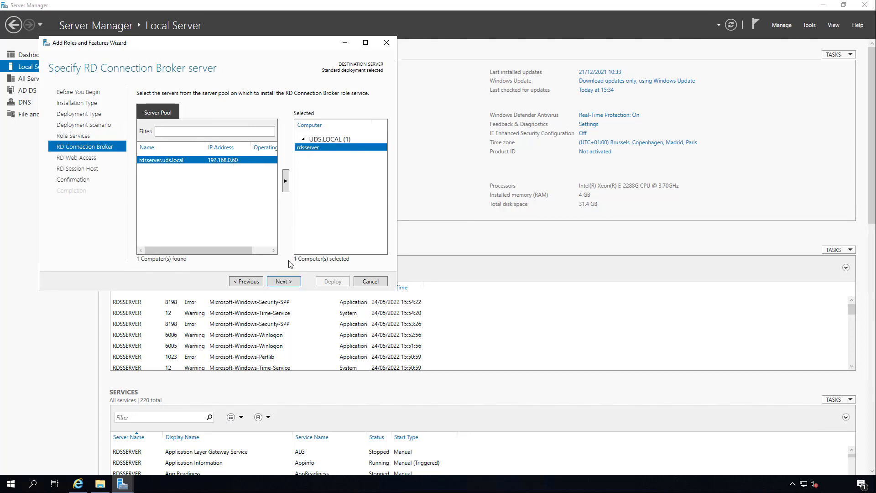
click(283, 281)
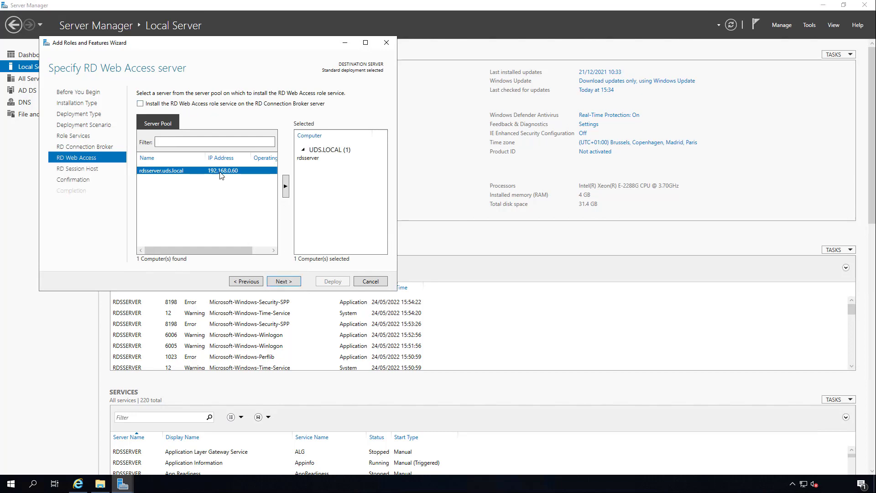
click(307, 158)
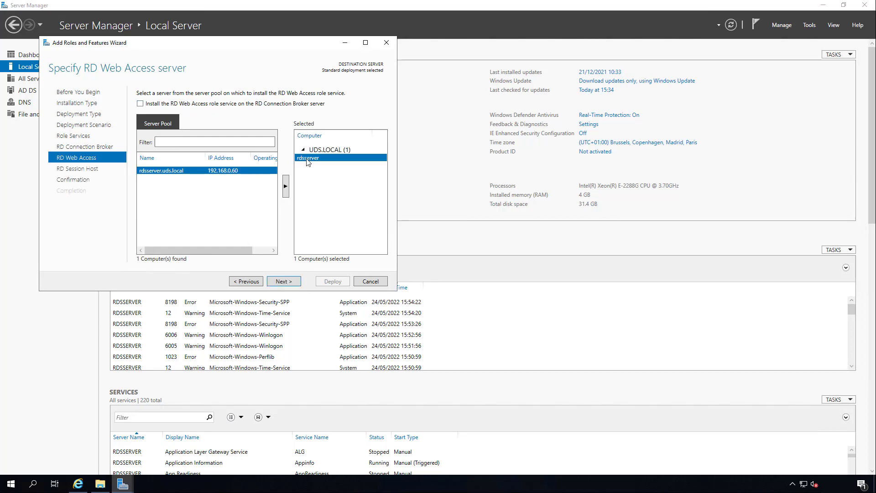
click(281, 280)
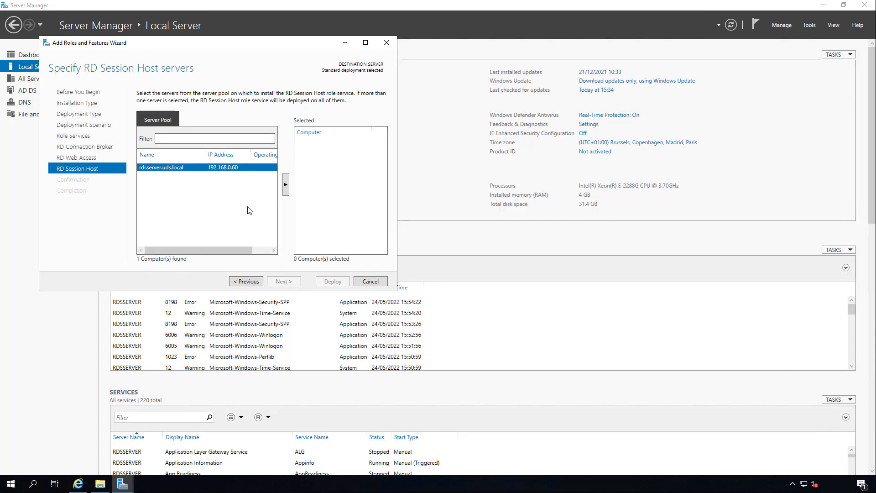
double_click(200, 167)
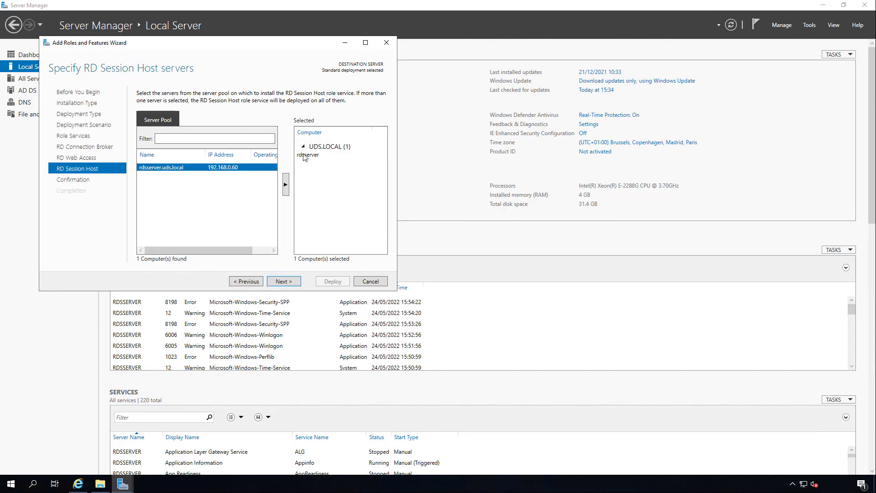
click(302, 155)
click(283, 281)
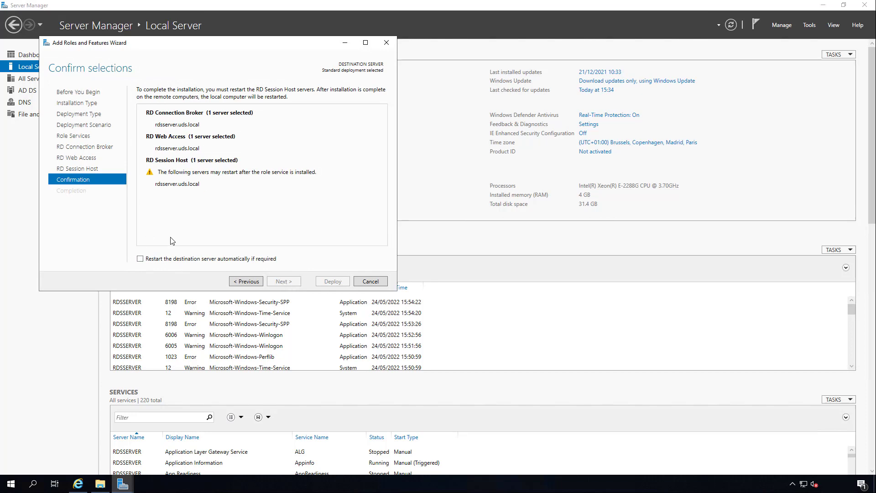
Allow the destination server to restart automatically if required, deploy the Remote Desktop role services, and close the wizard when installation completes.
click(140, 258)
click(332, 281)
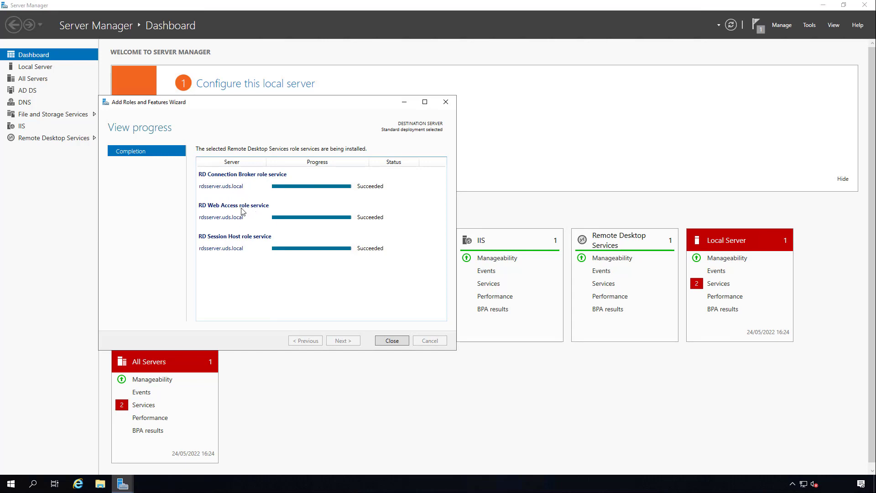
click(392, 340)
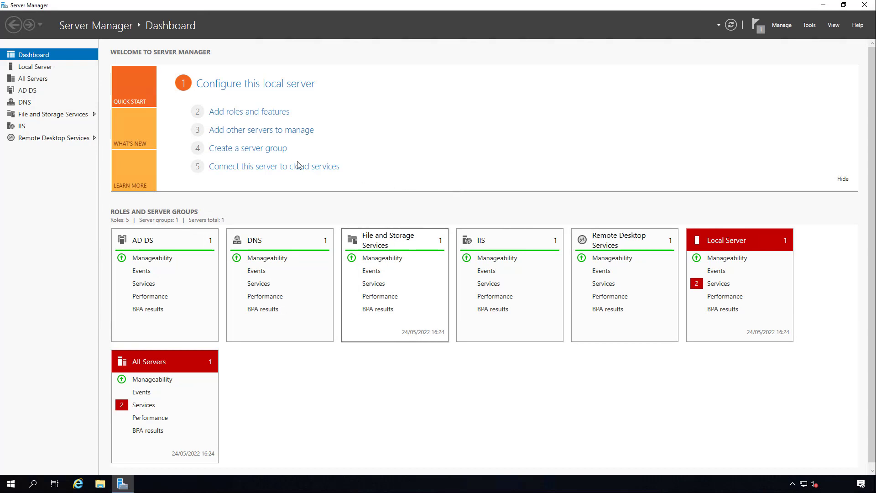
From the Remote Desktop Services overview, start creating a session collection and name it UDS.
click(42, 139)
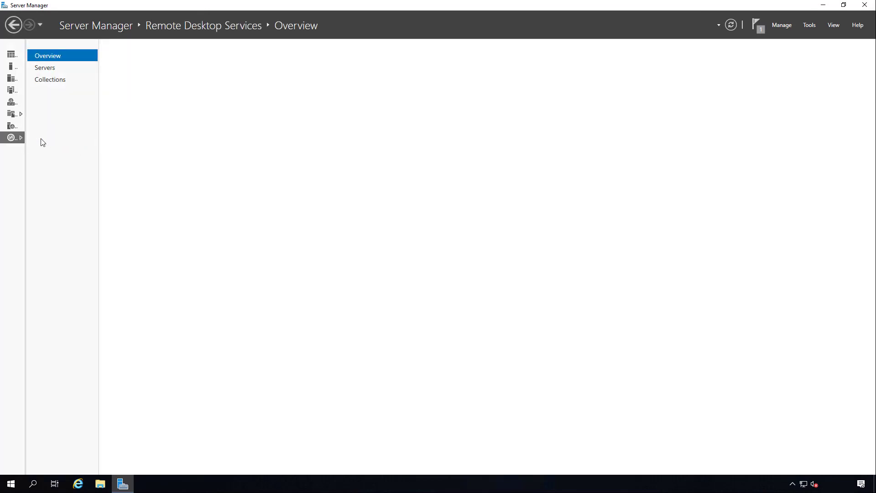
click(50, 81)
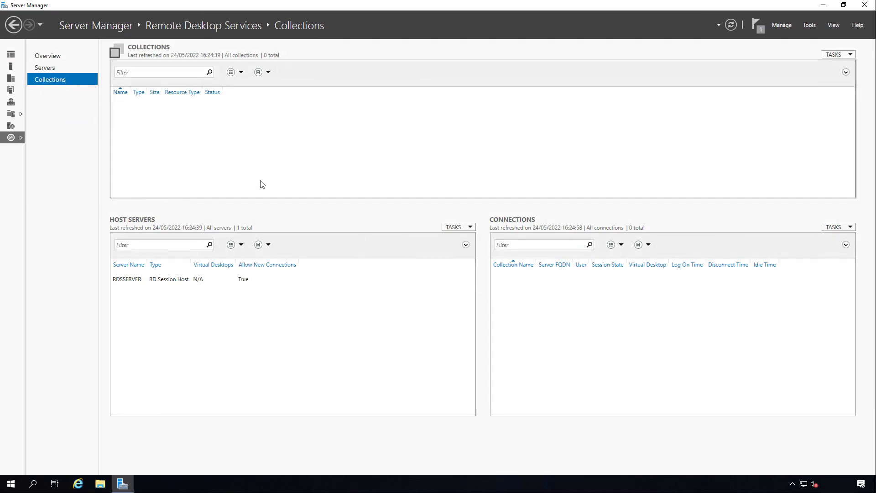
click(46, 57)
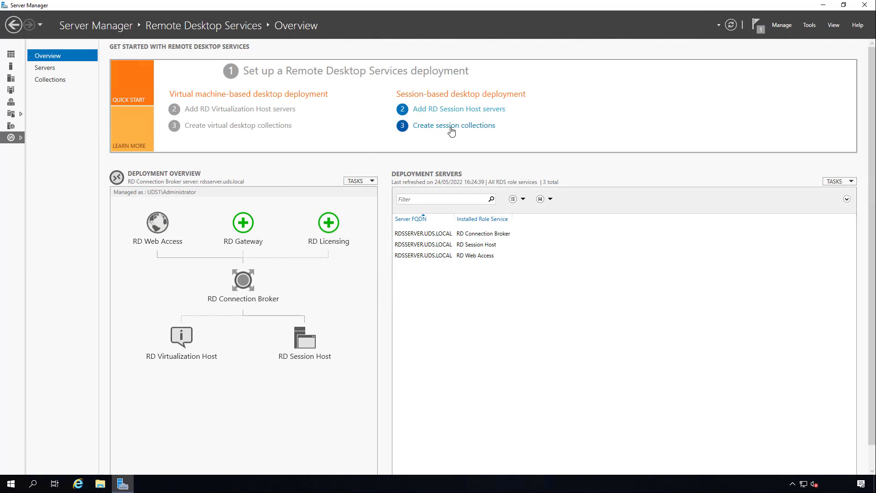
click(451, 126)
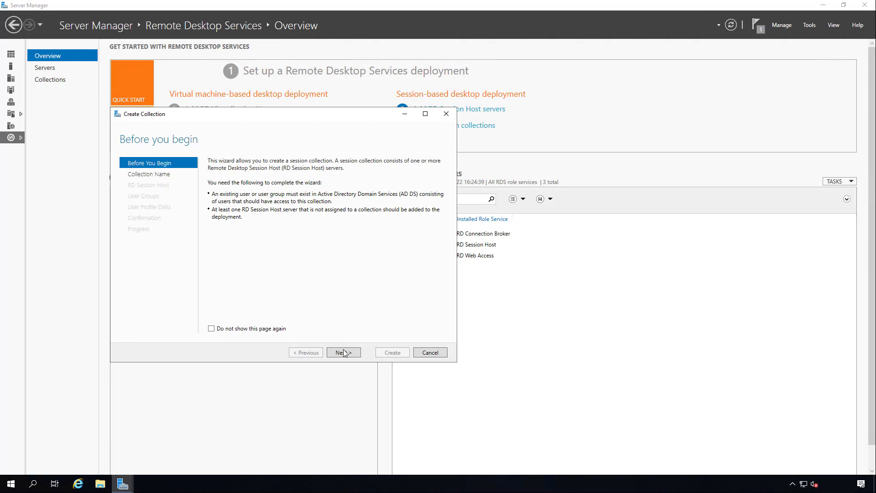
click(344, 353)
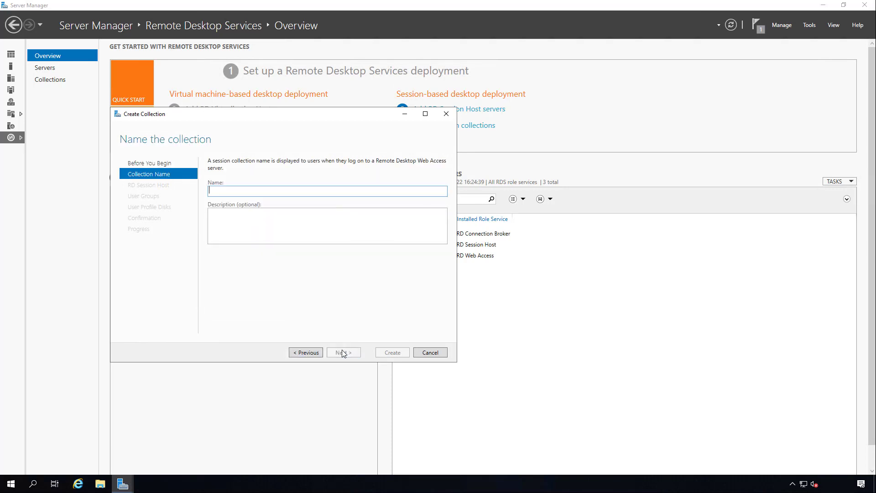
text(UDS)
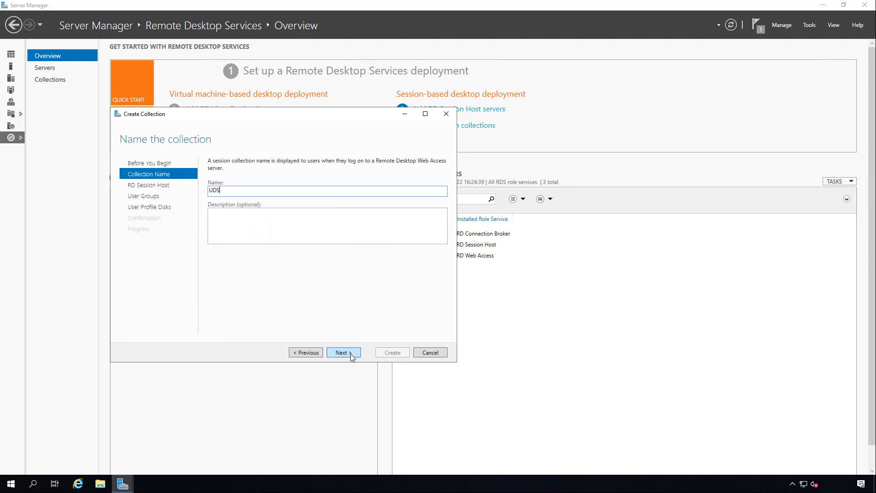
click(343, 353)
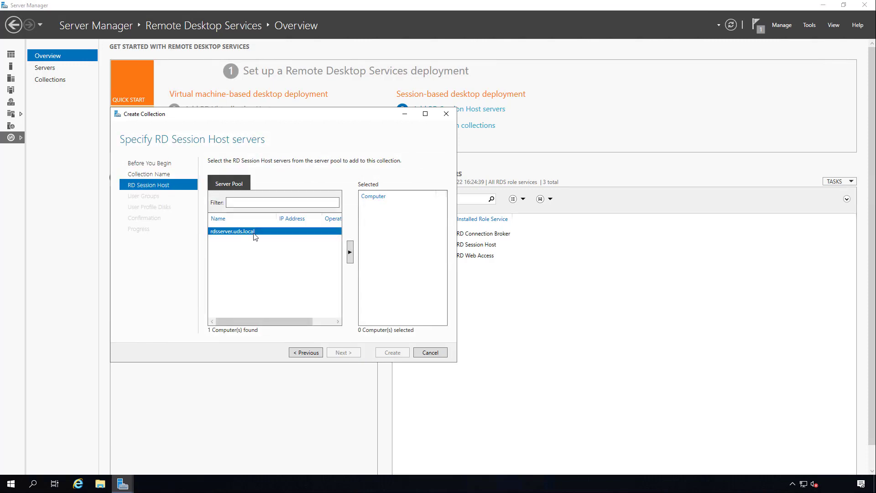
Add rdsserver.uds.local as the collection's session host and keep UDS1\Domain Users as the user group with access.
double_click(253, 233)
click(368, 219)
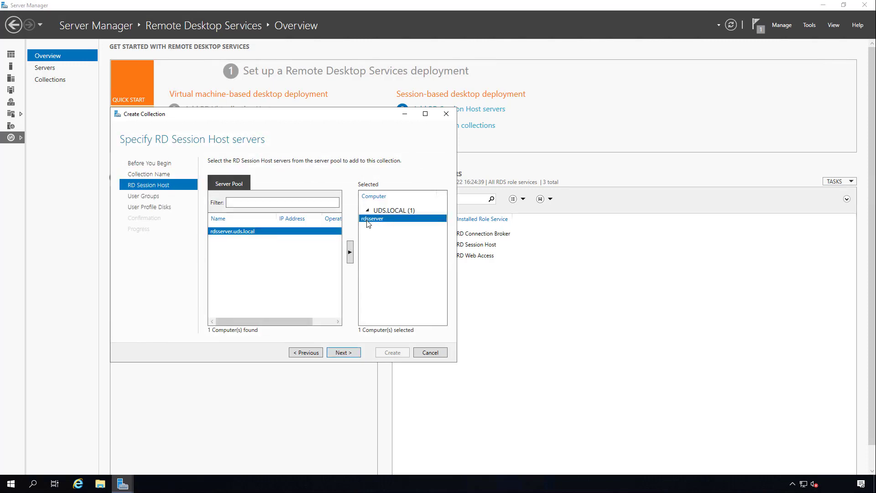
click(346, 351)
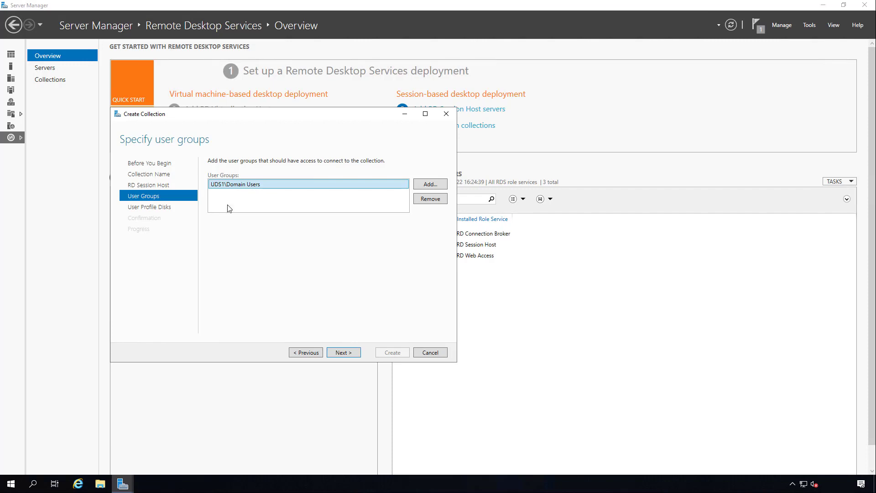
click(349, 354)
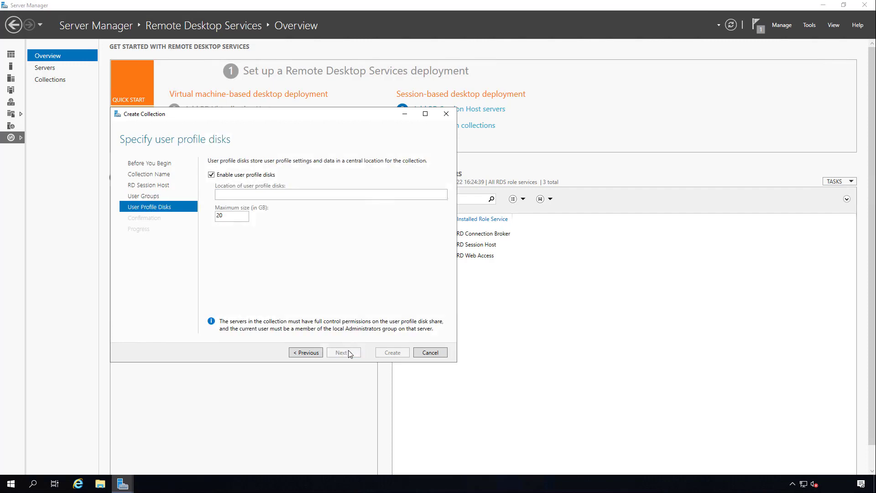
Create the UDS collection with user profile disks disabled, and open the collection's page.
click(211, 175)
click(211, 175)
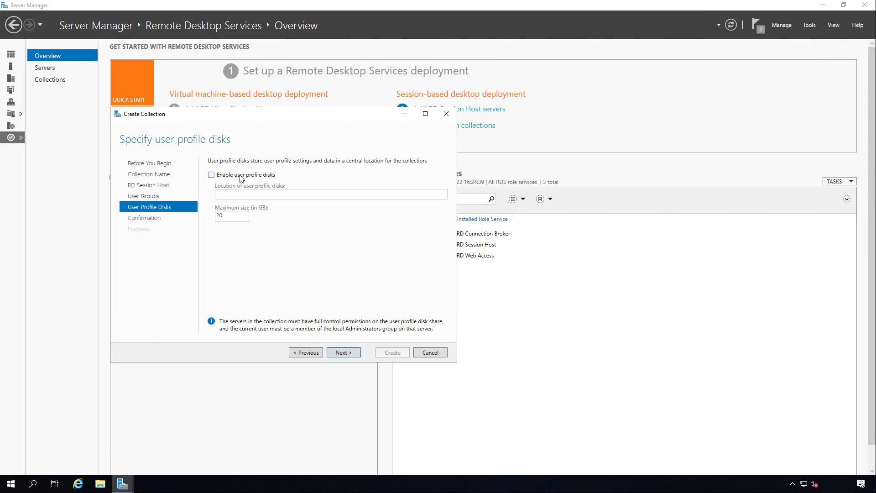
click(343, 353)
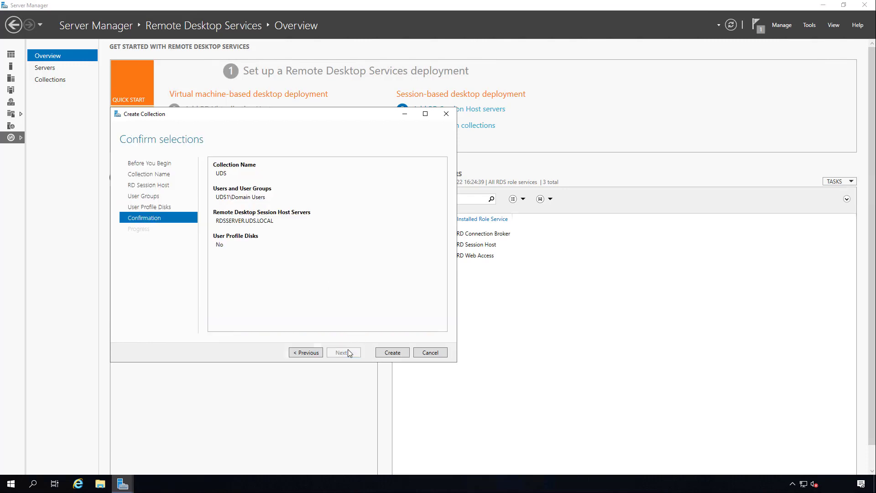
click(391, 354)
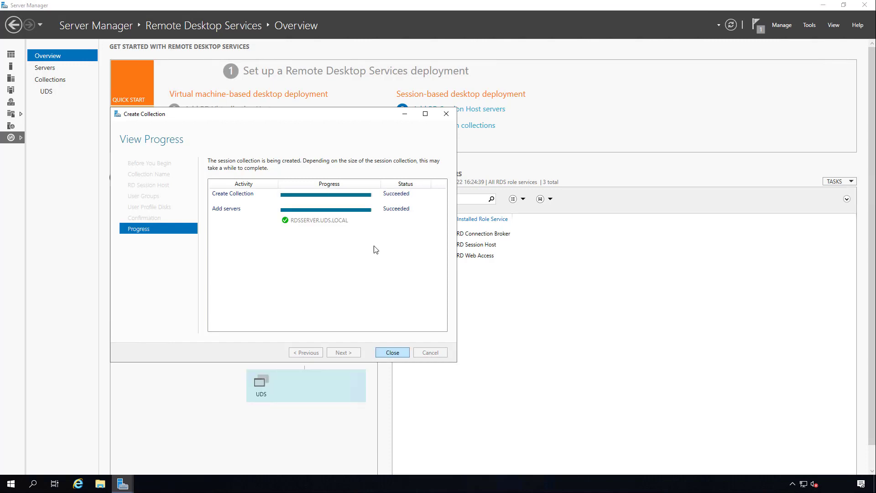
click(392, 352)
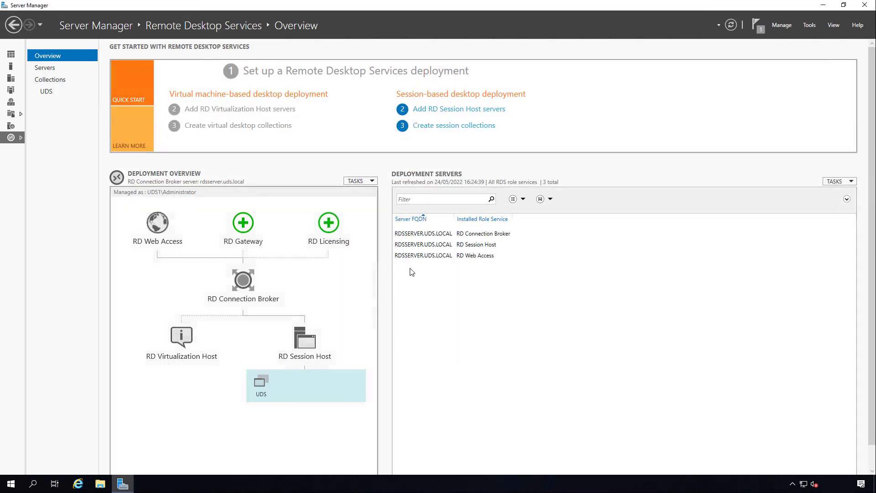
click(47, 92)
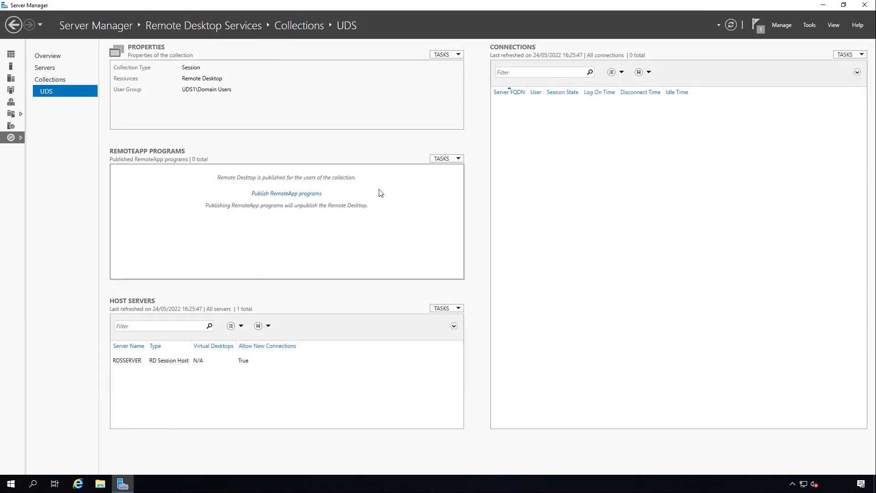
Start publishing RemoteApp programs to the UDS collection and look through the programs available on the session host.
click(448, 157)
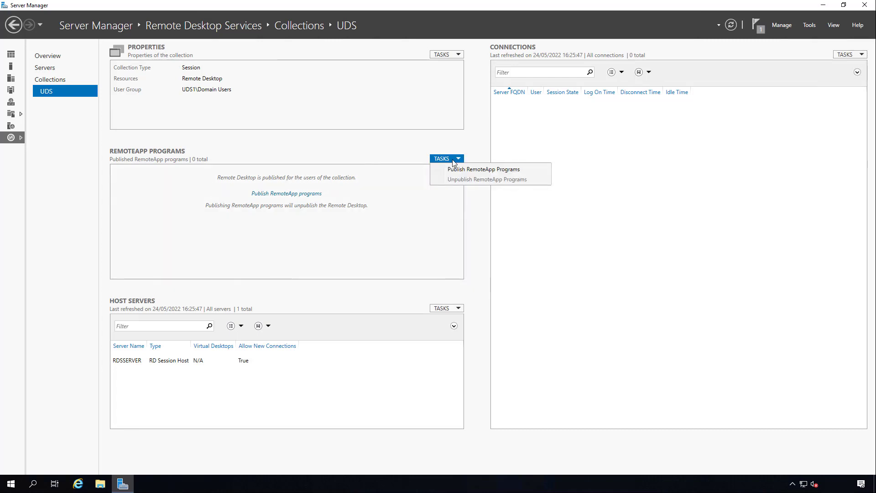
click(485, 169)
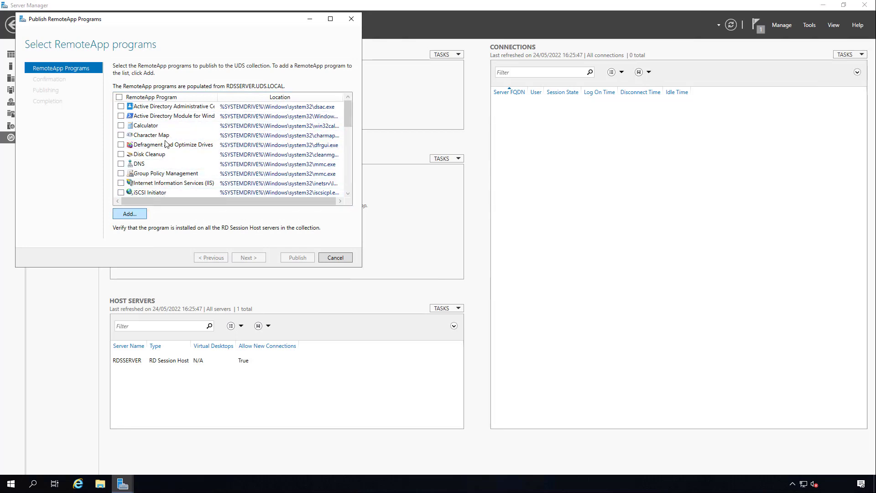
scroll(176, 171, down, 2)
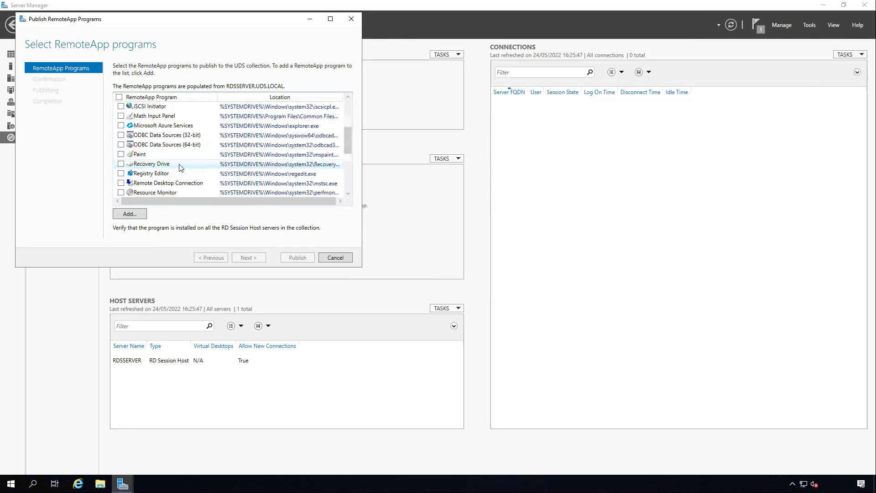
scroll(179, 167, down, 3)
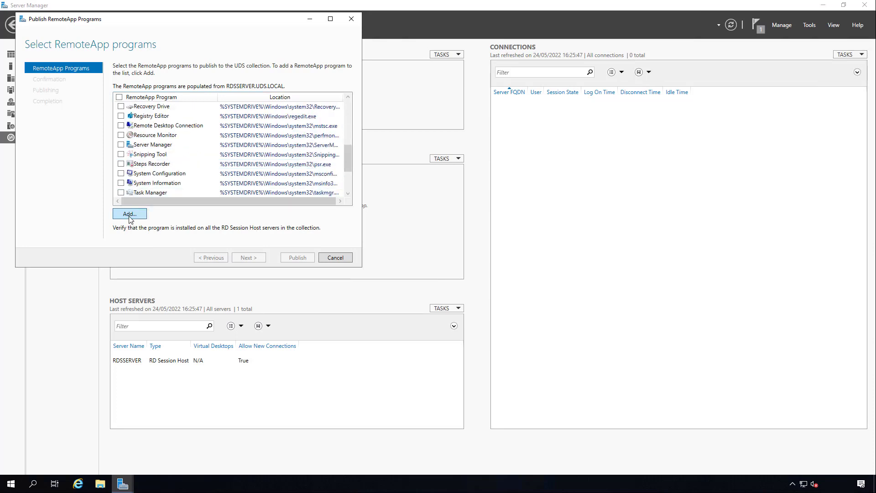
Add RDSActor.exe from the server's c:\Program Files\RDSActor folder to the RemoteApp programs selected for publishing.
click(130, 217)
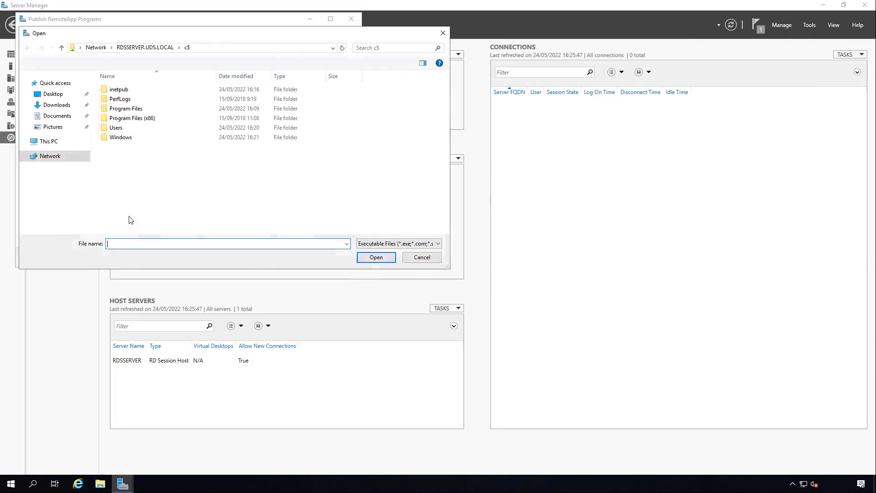
double_click(142, 120)
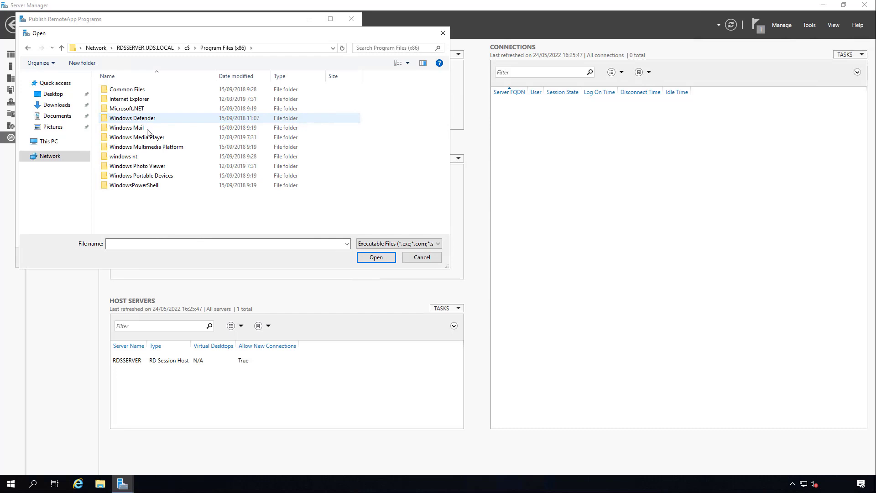
click(26, 50)
double_click(137, 116)
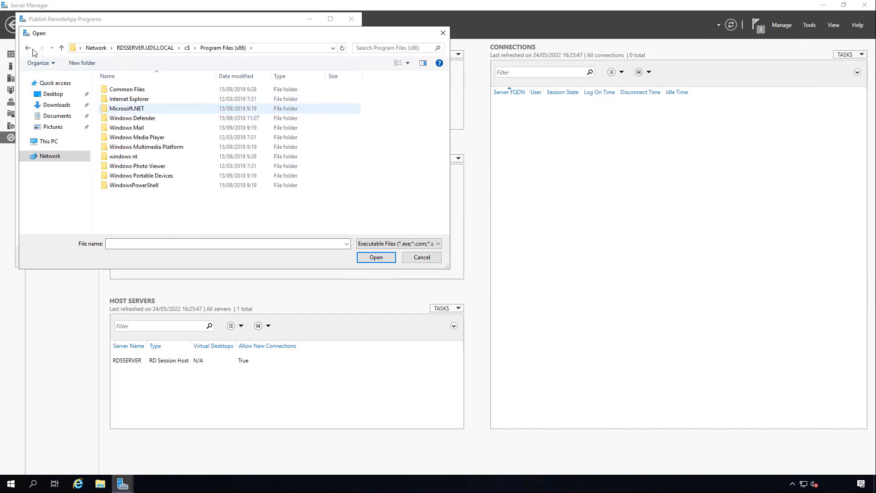
click(28, 49)
double_click(137, 109)
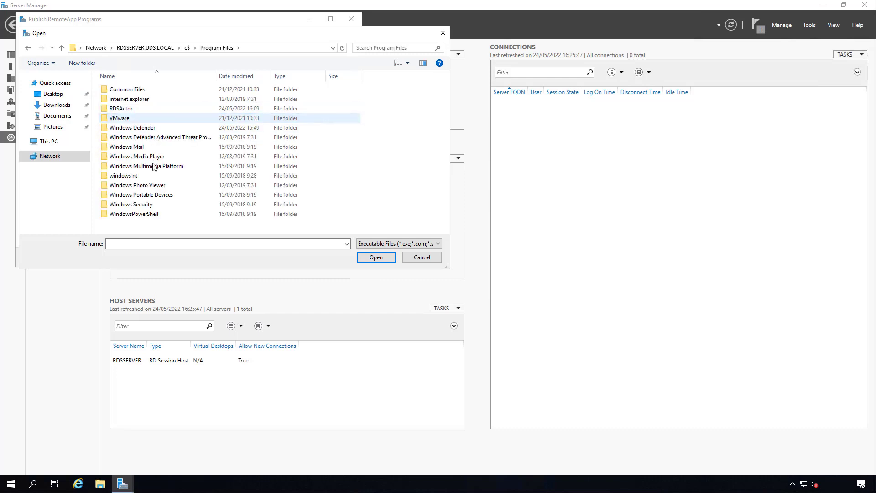
double_click(129, 110)
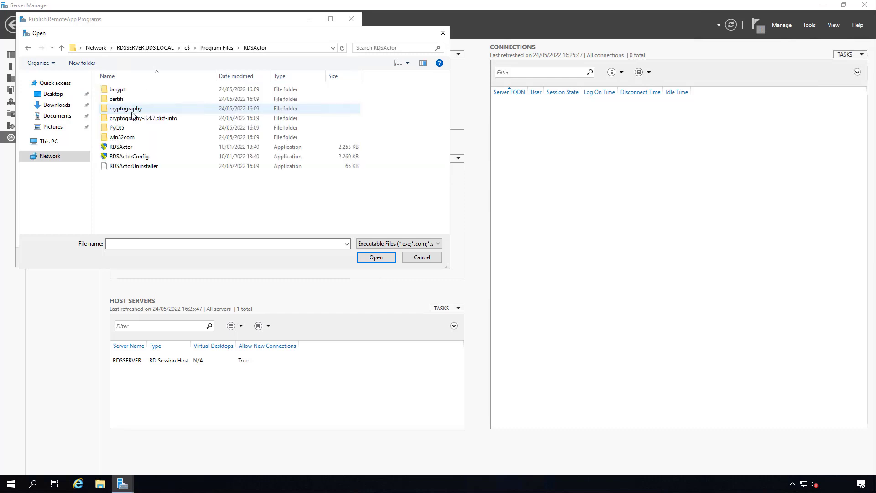
click(132, 148)
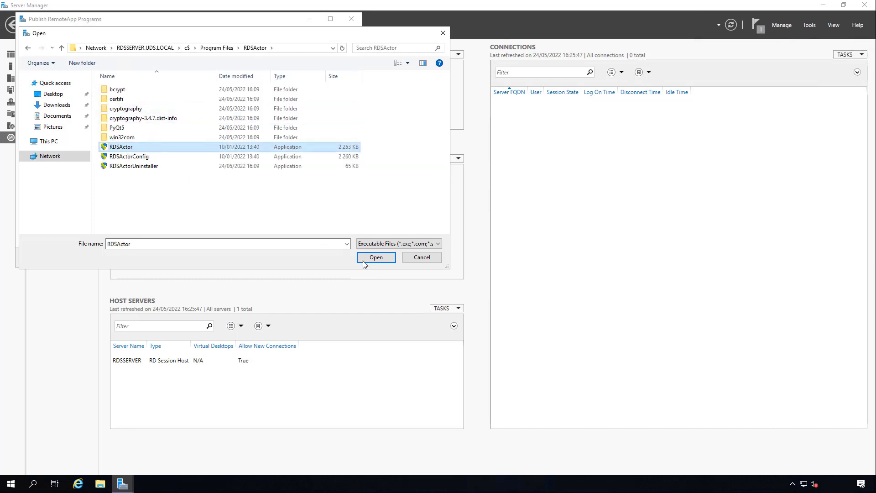
click(376, 258)
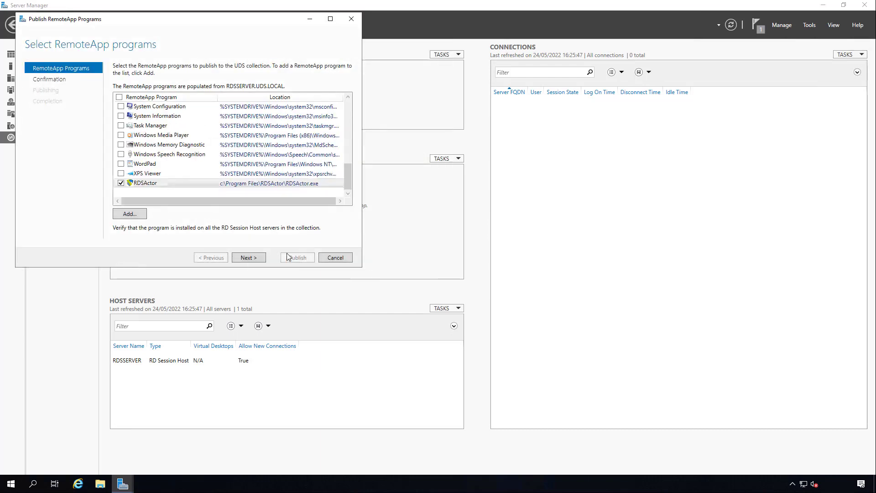
Publish RDSActor as a RemoteApp program in the UDS collection and close the wizard.
click(254, 258)
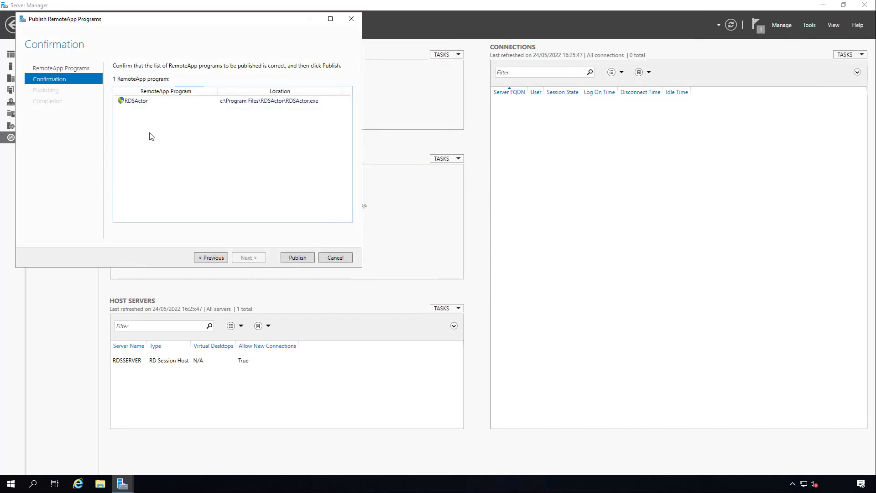
click(298, 259)
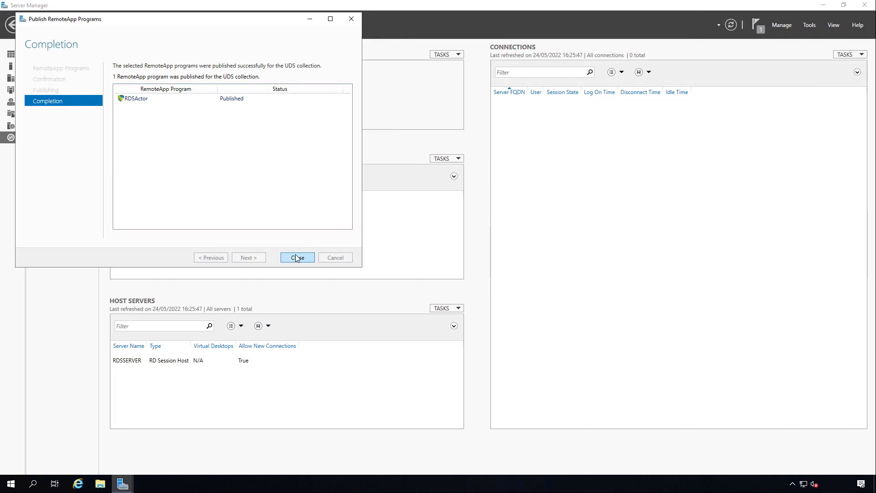
click(295, 256)
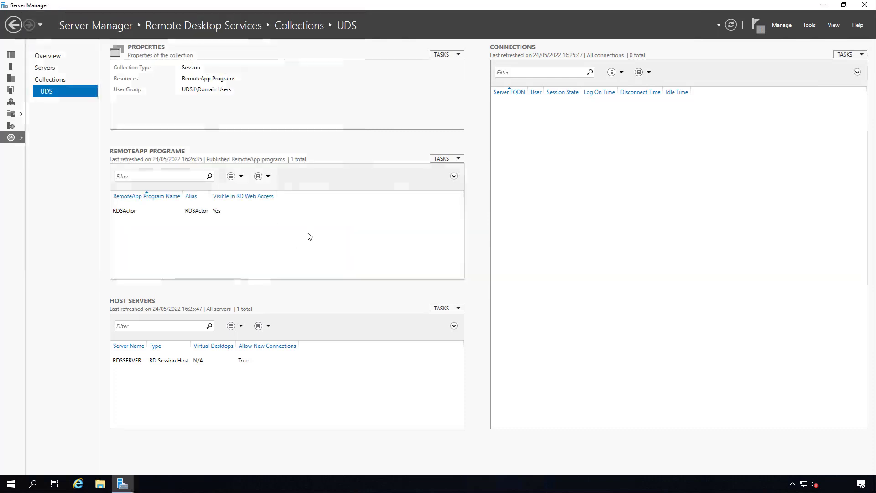
Edit the properties of the published RDSActor program so it is not shown in RD Web Access.
right_click(190, 213)
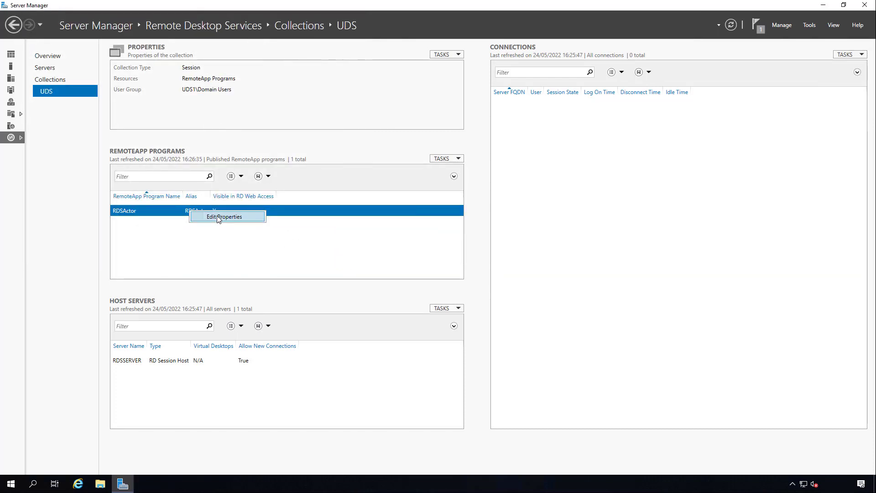
click(218, 217)
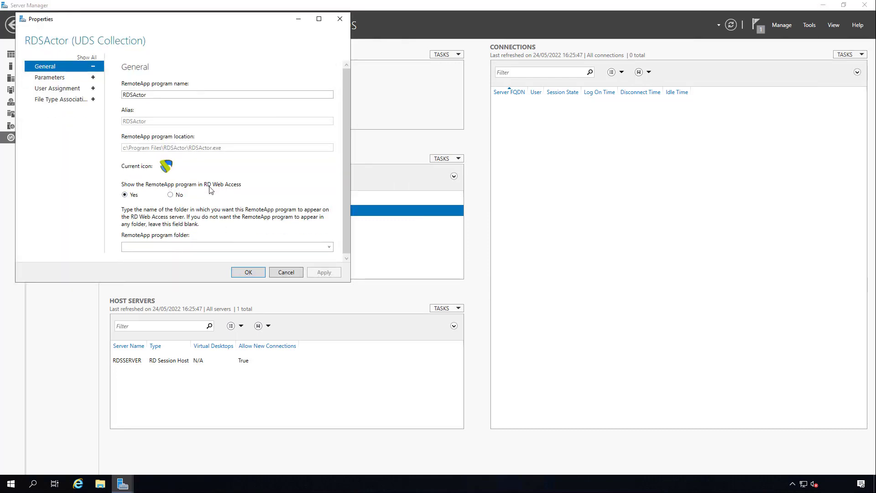
click(174, 196)
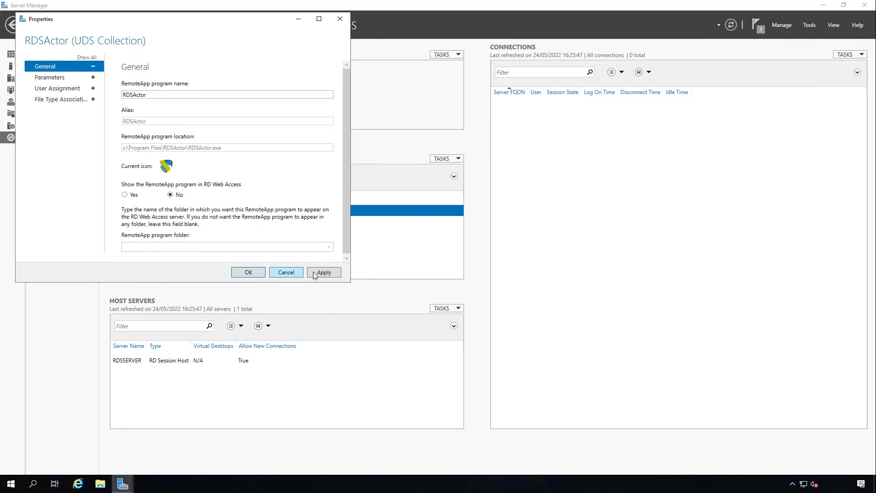
Allow any command-line parameters for RDSActor, keep its user assignment and file type associations, and save its properties.
click(51, 78)
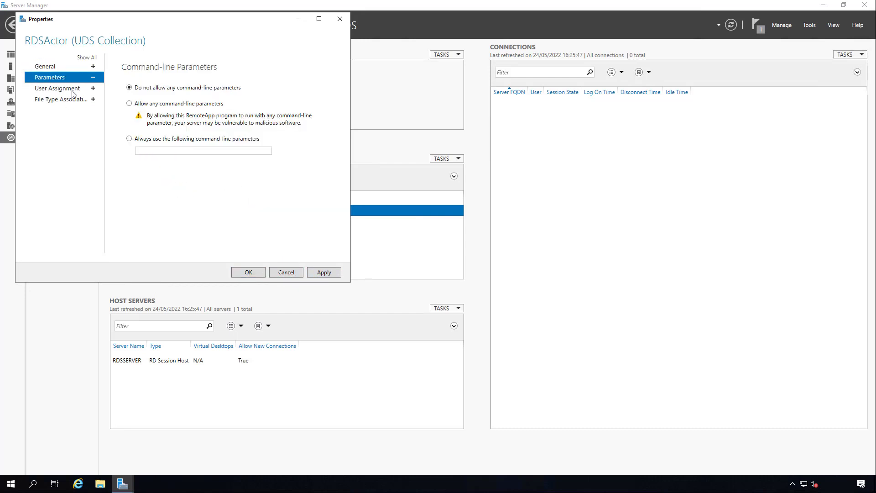
click(141, 105)
click(59, 89)
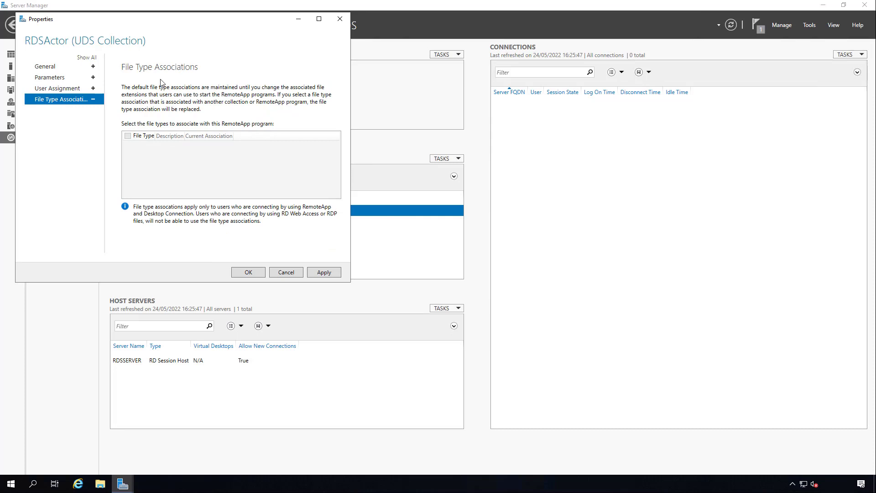
click(327, 273)
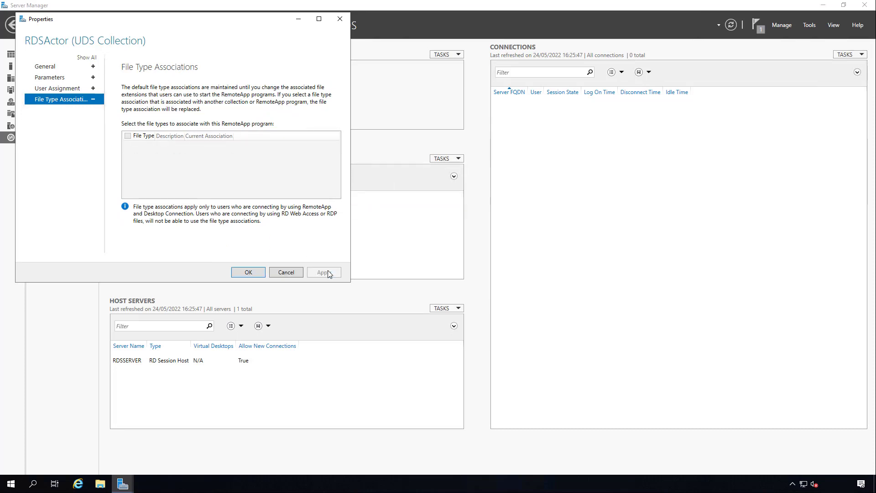
click(249, 272)
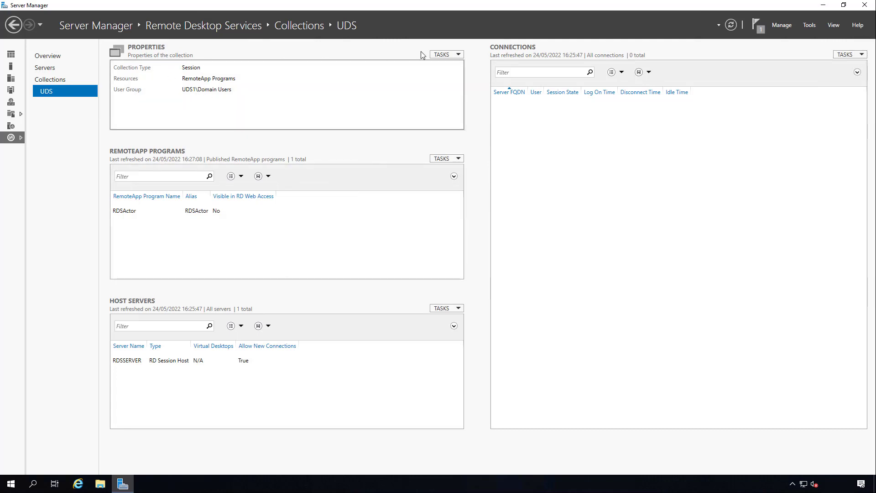
In the UDS collection's properties, keep the user groups and set disconnected sessions to end after 1 minute.
click(451, 54)
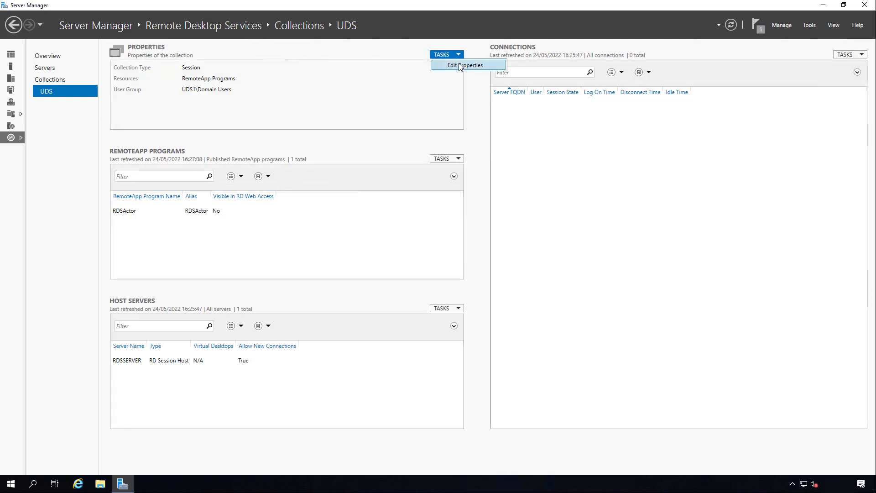
click(461, 65)
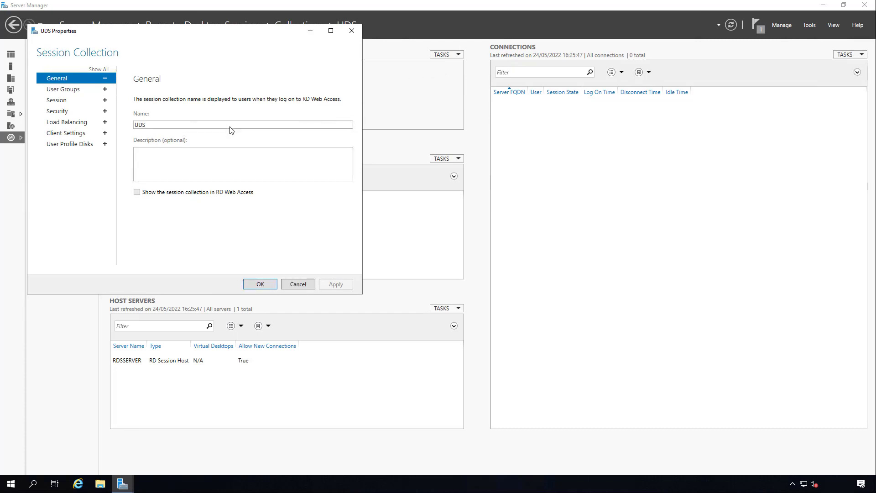
click(69, 93)
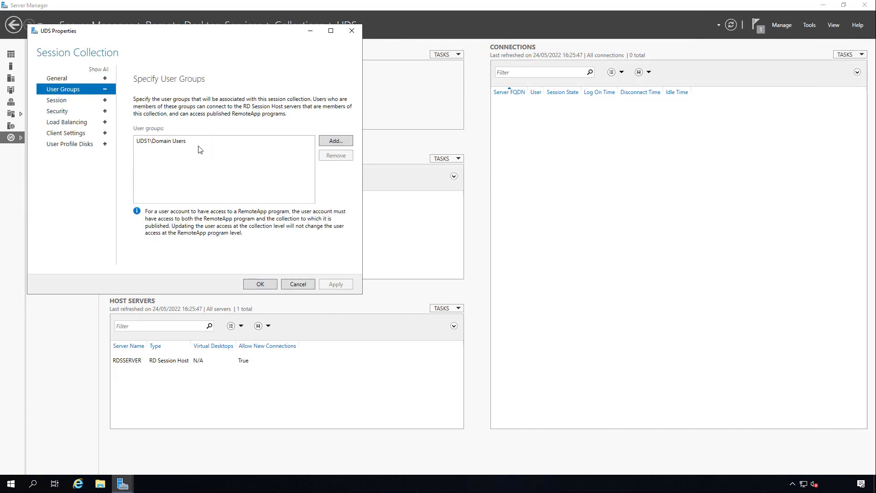
click(68, 101)
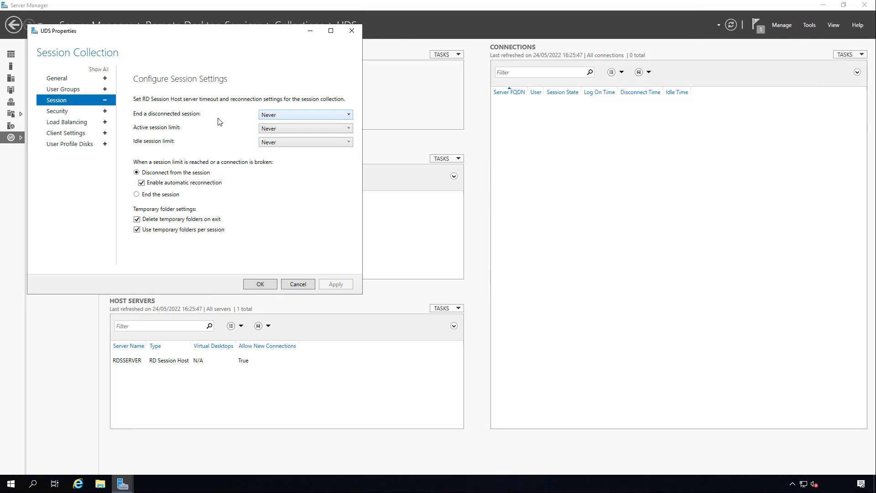
click(272, 117)
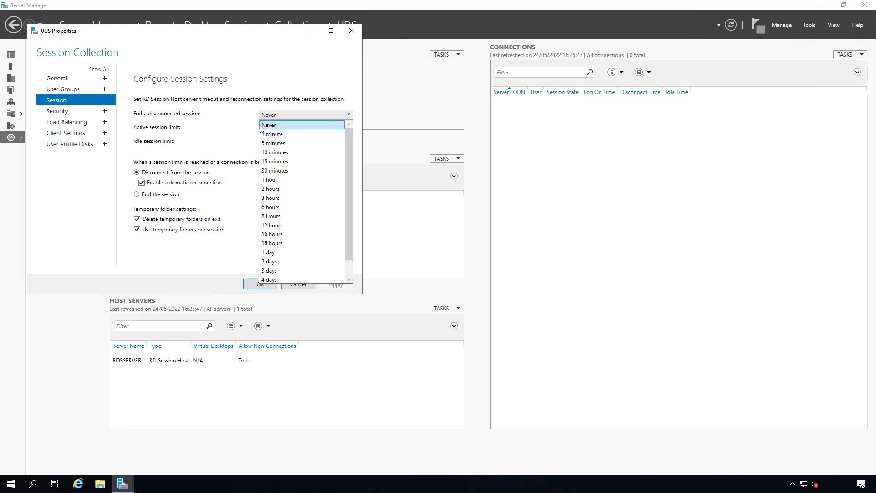
click(278, 135)
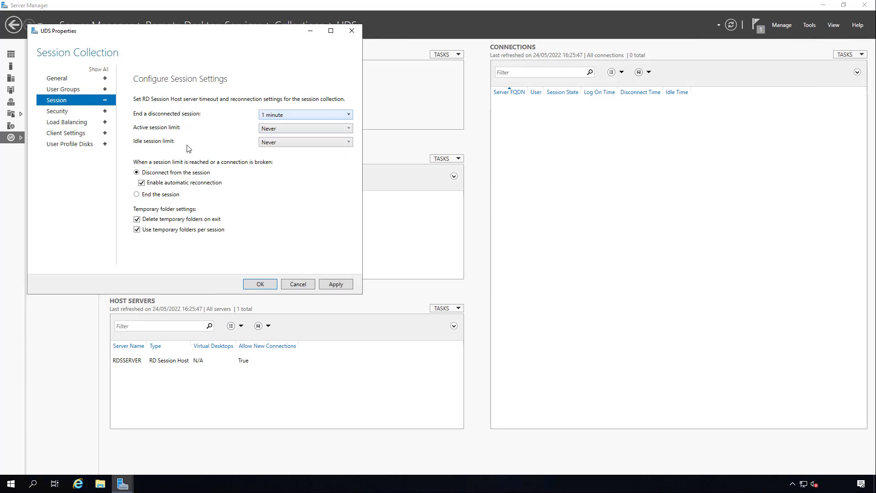
Review the collection's security, load balancing, client and user profile disk settings without changing them, and save the collection properties.
click(79, 112)
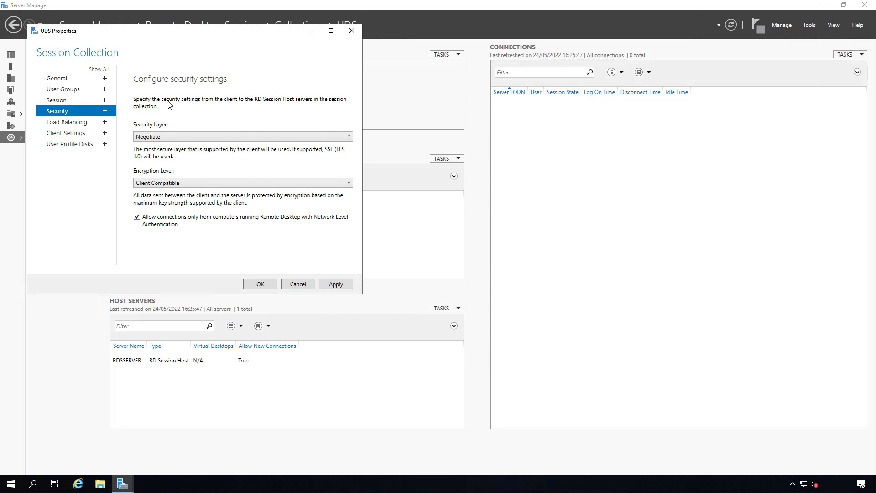
click(79, 123)
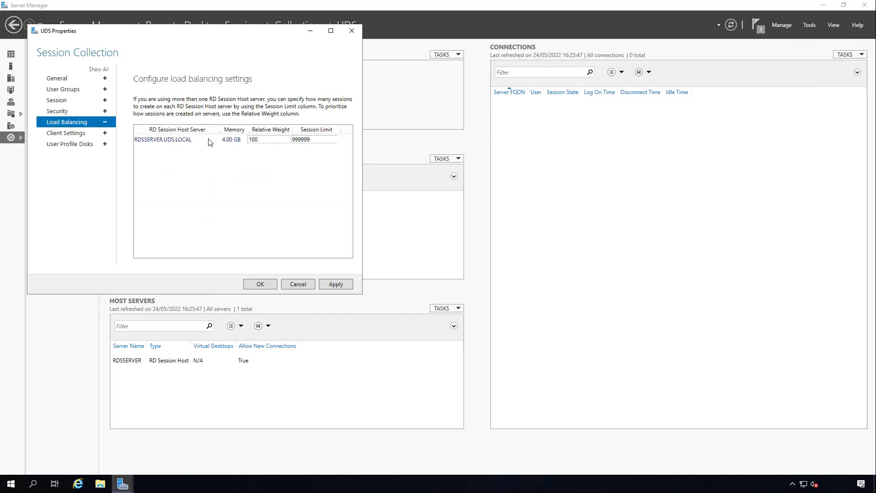
click(85, 134)
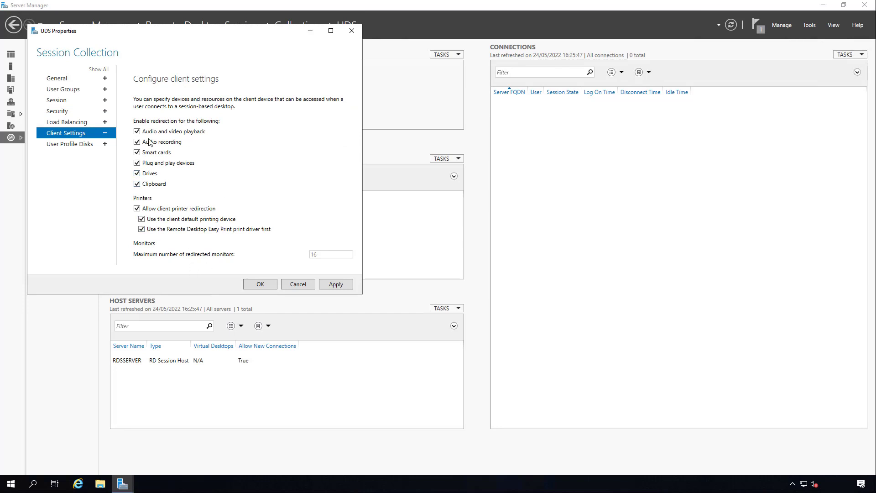
click(89, 145)
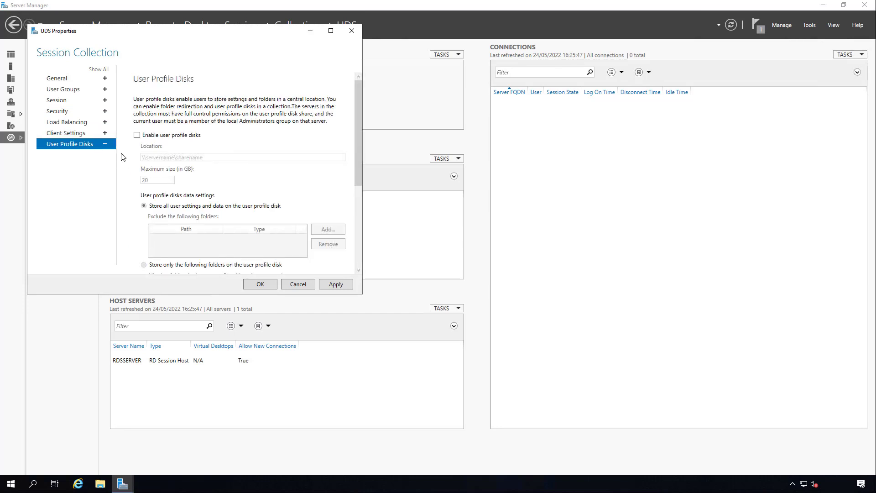
scroll(241, 187, down, 3)
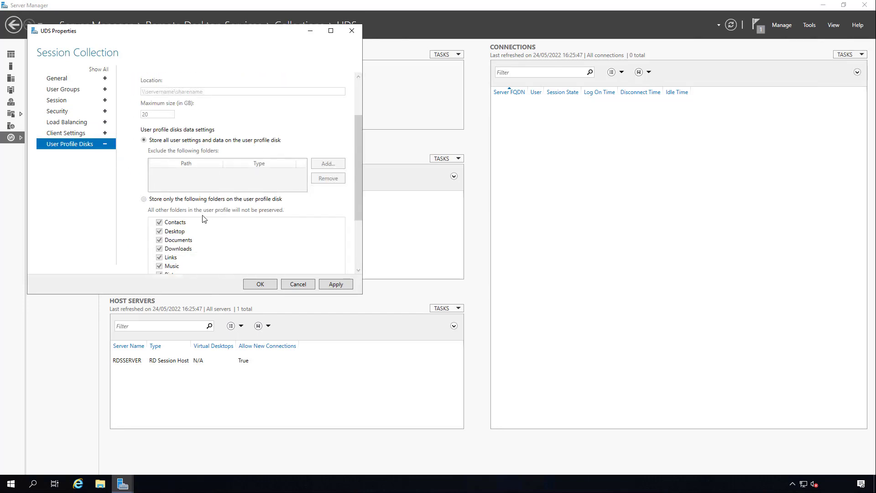
scroll(163, 147, up, 3)
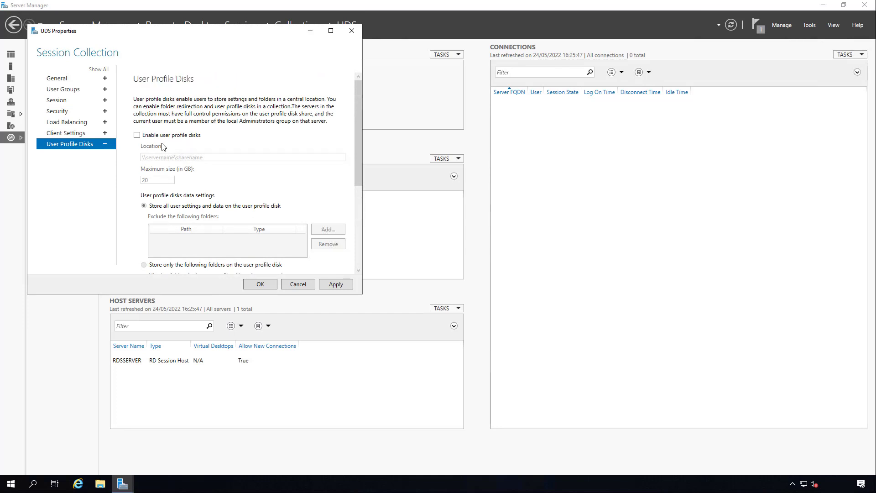
click(338, 284)
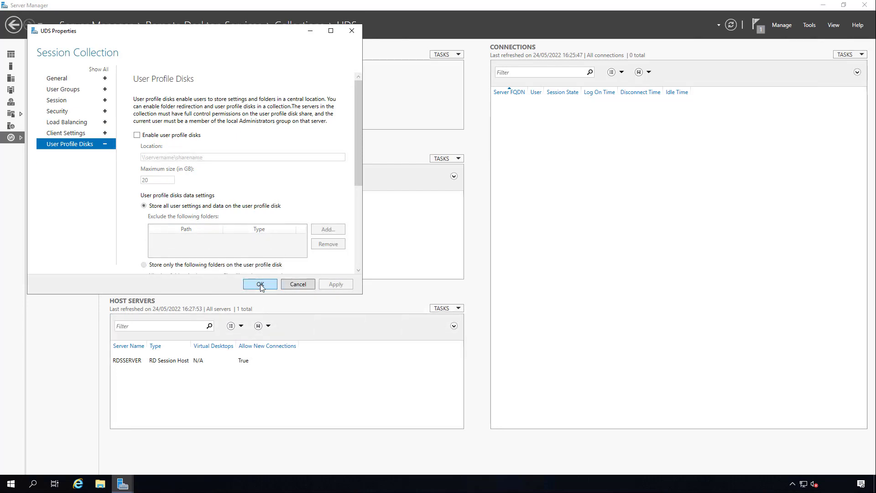
click(260, 284)
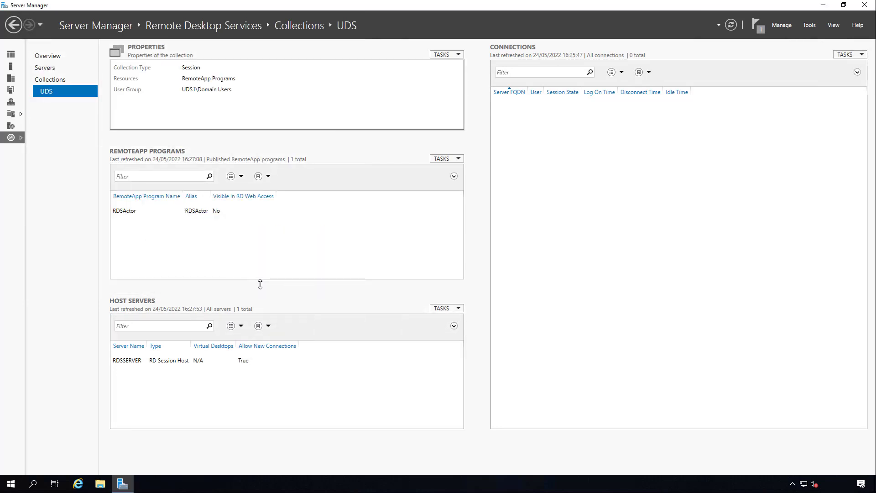